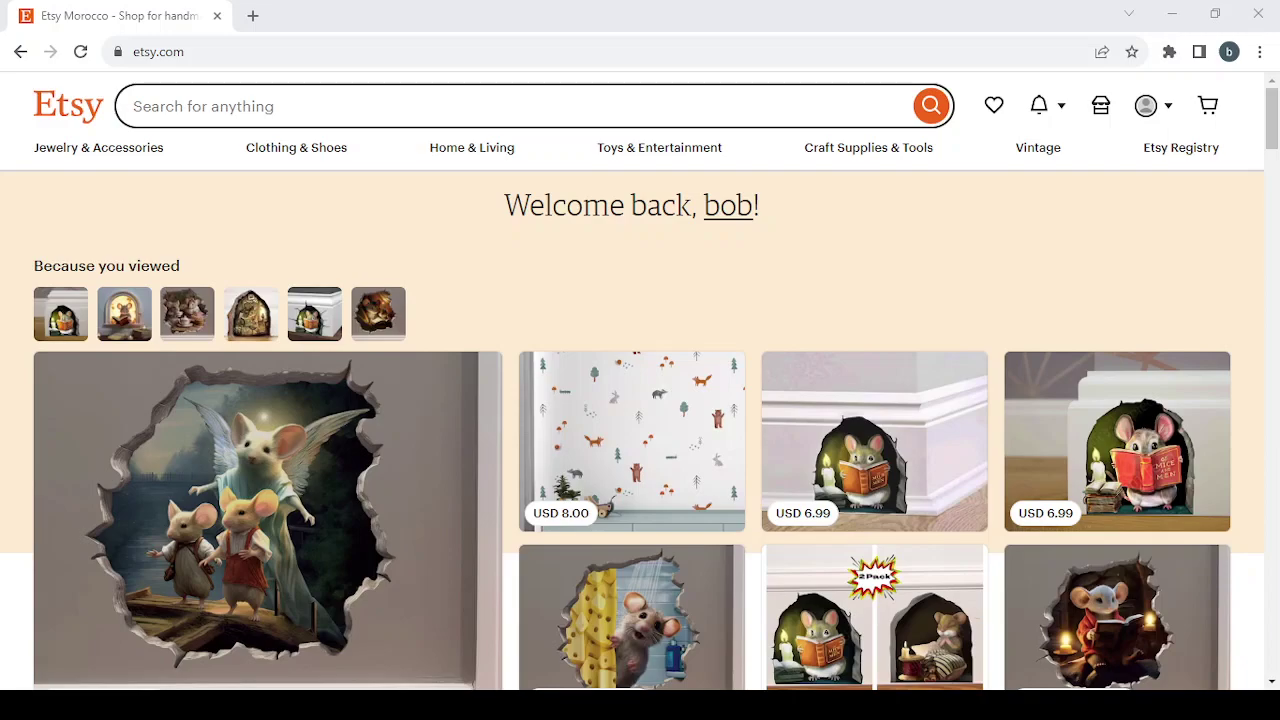
Look over the home page recommendations and the product categories from Jewelry & Accessories through Craft Supplies & Tools
left_click(1057, 180)
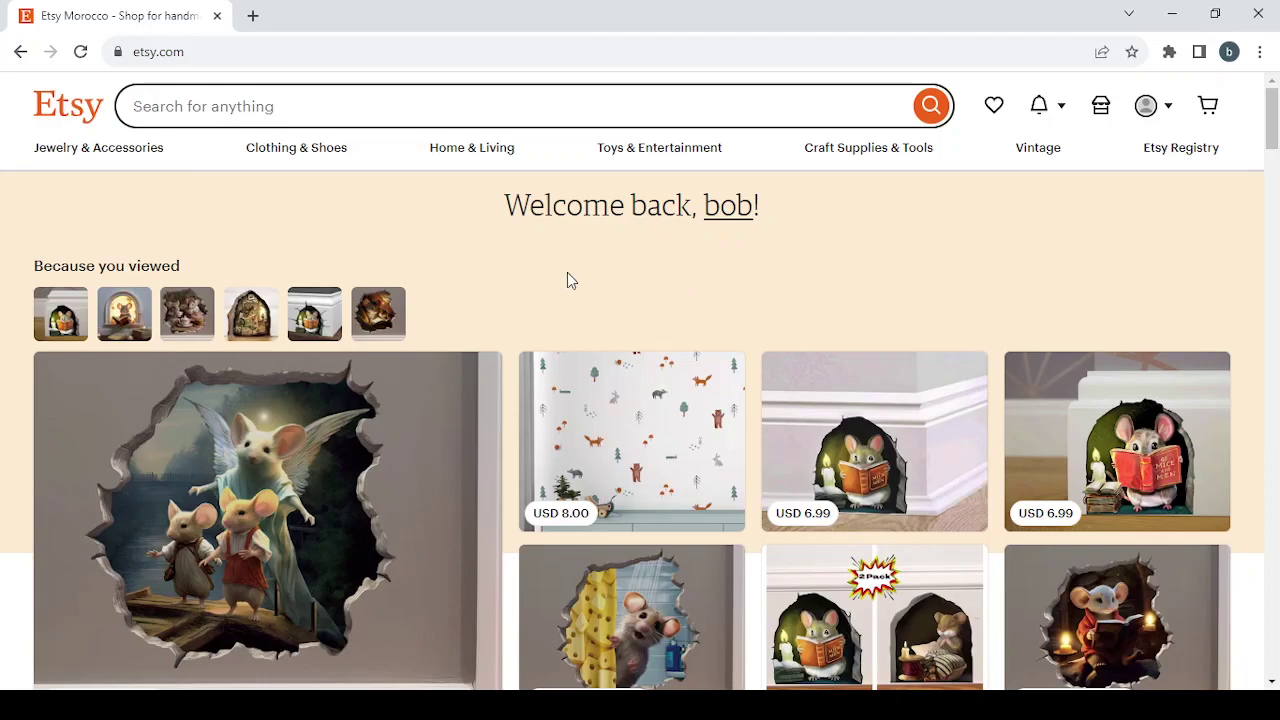
scroll(567, 278, "down", 3)
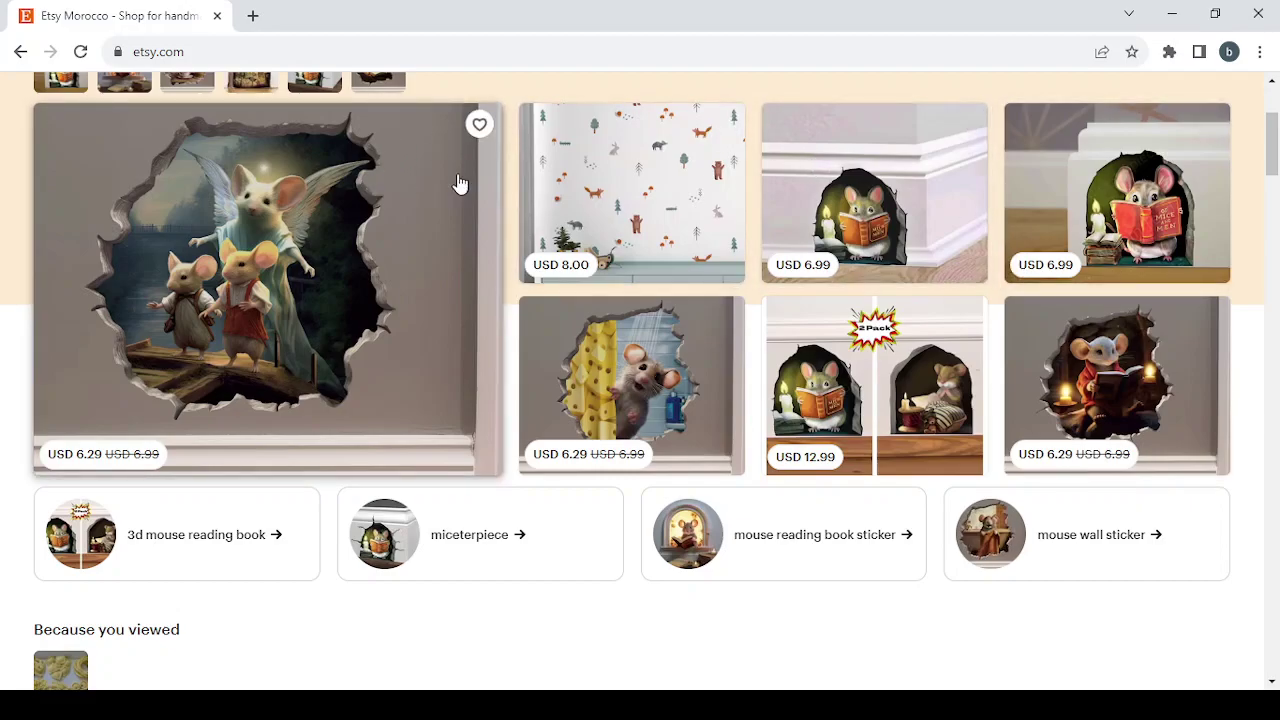
scroll(961, 323, "down", 5)
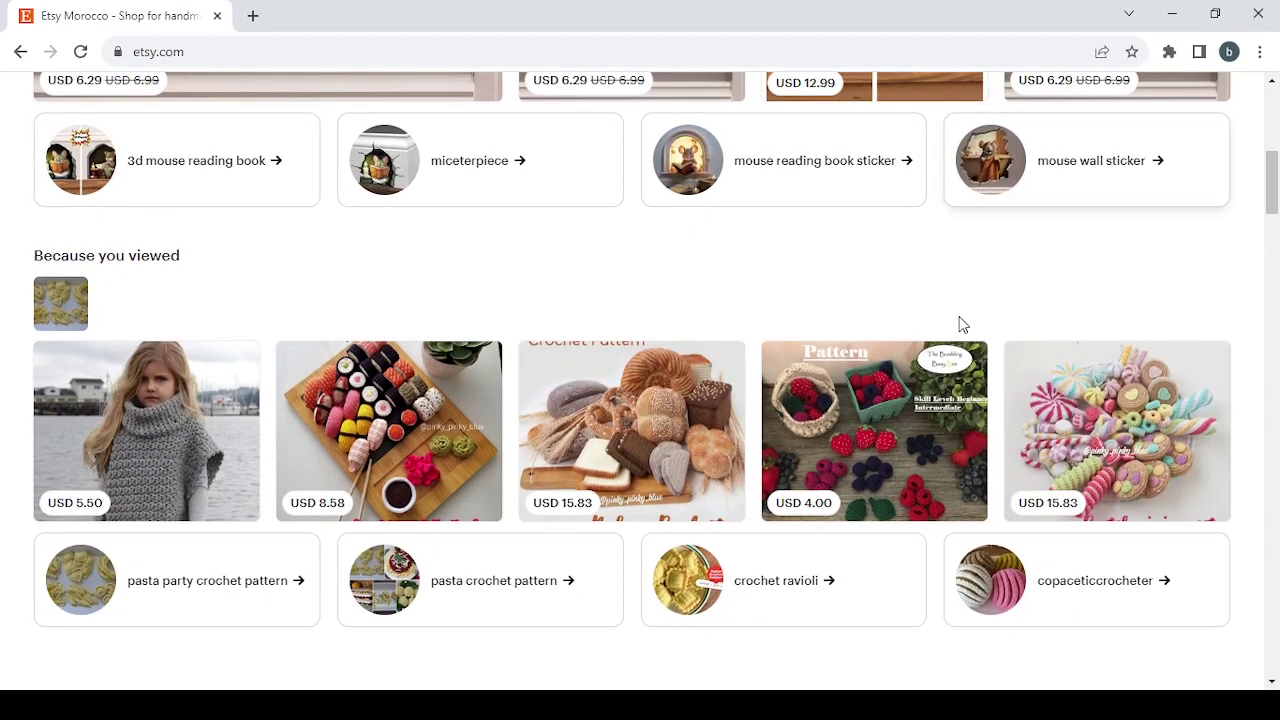
scroll(960, 323, "up", 8)
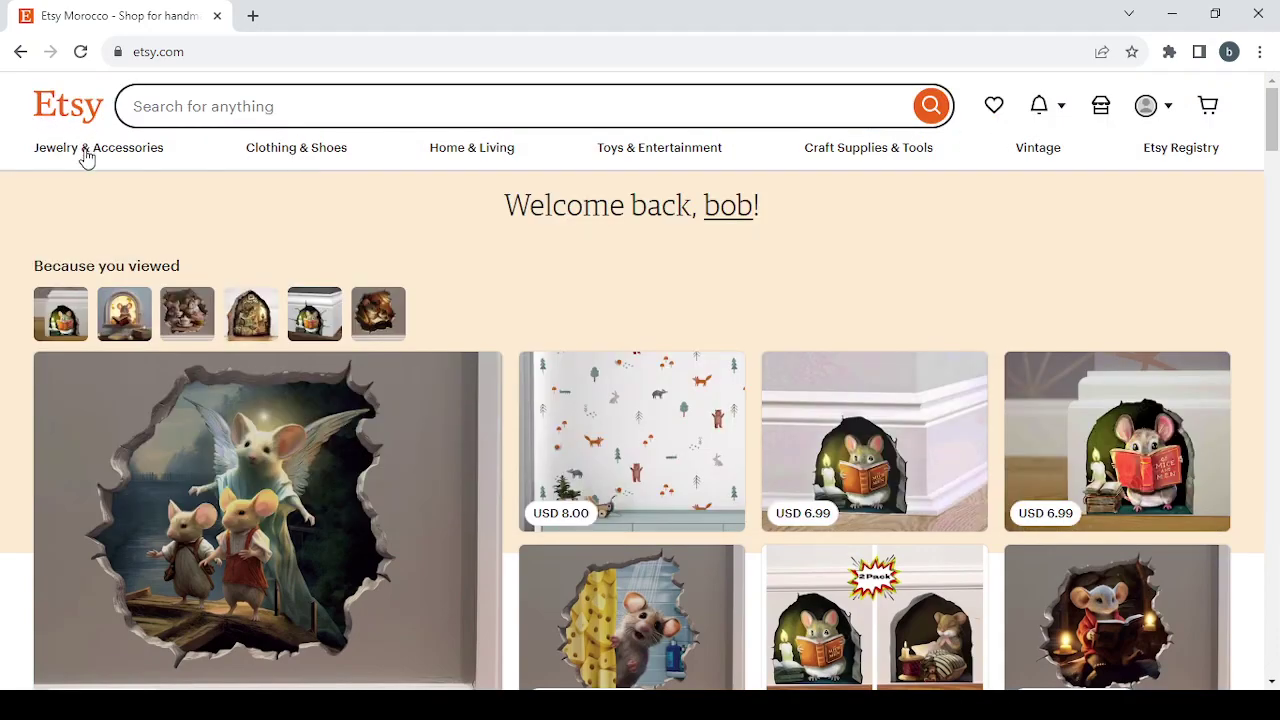
mouse_move(95, 158)
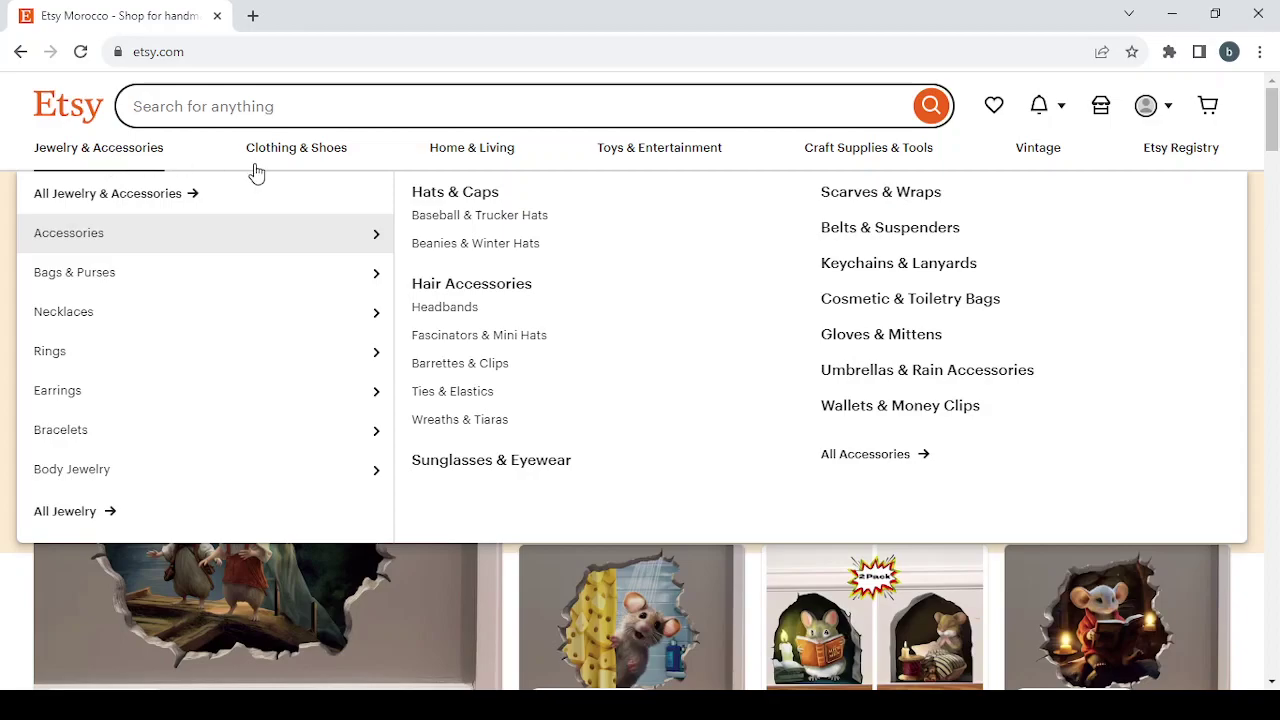
mouse_move(311, 158)
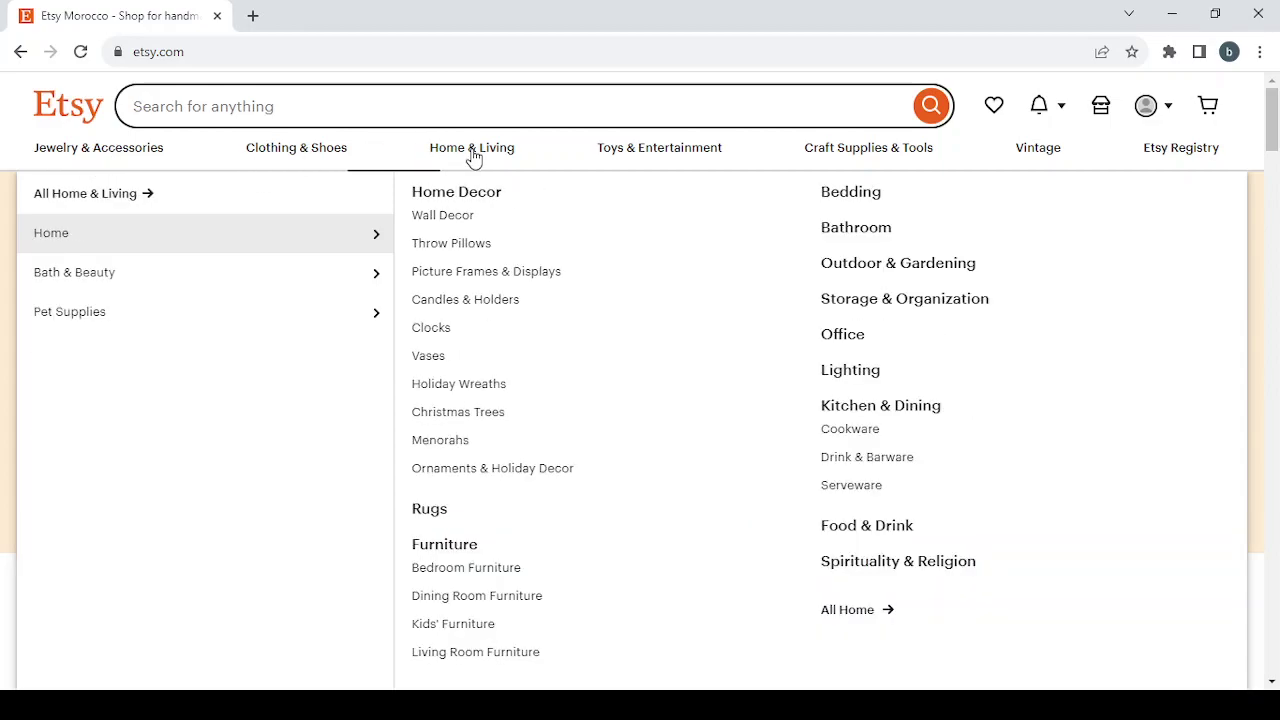
mouse_move(607, 160)
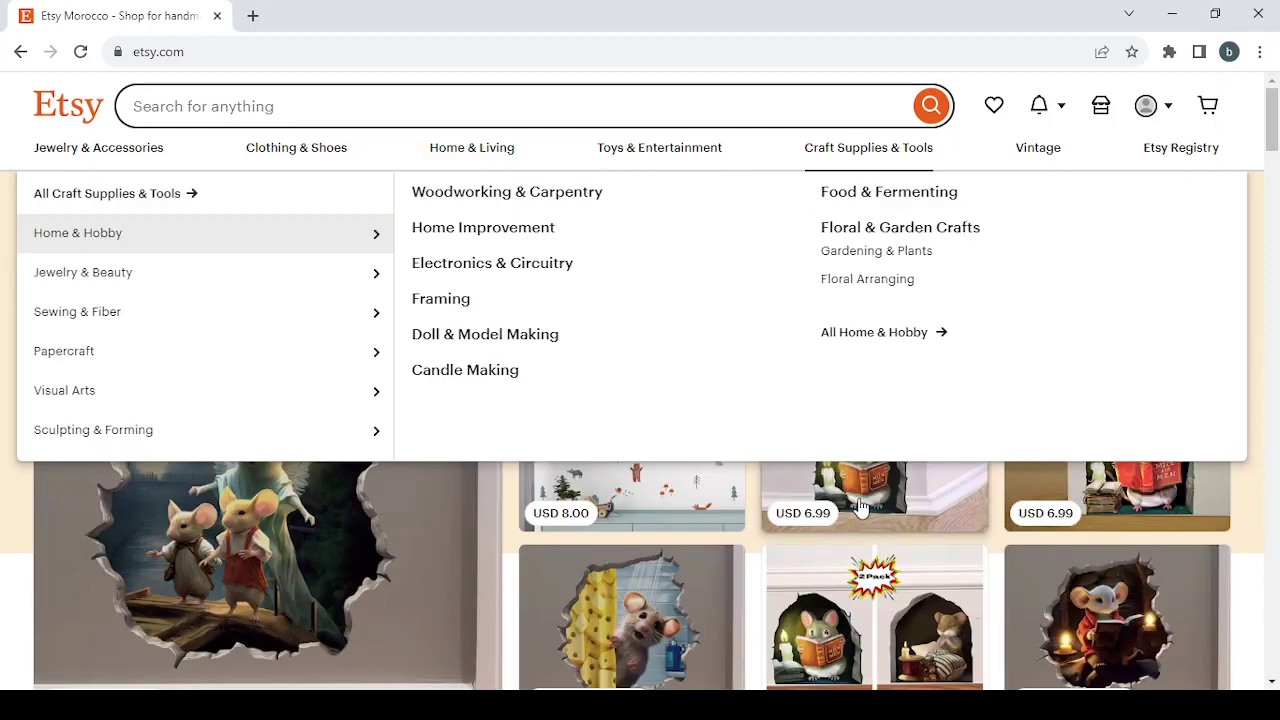
Browse the home page product recommendations and open the 2.5mm Double Lab Grown Diamond earrings listing from MinimalAtelier
scroll(860, 507, "down", 2)
scroll(860, 507, "down", 2)
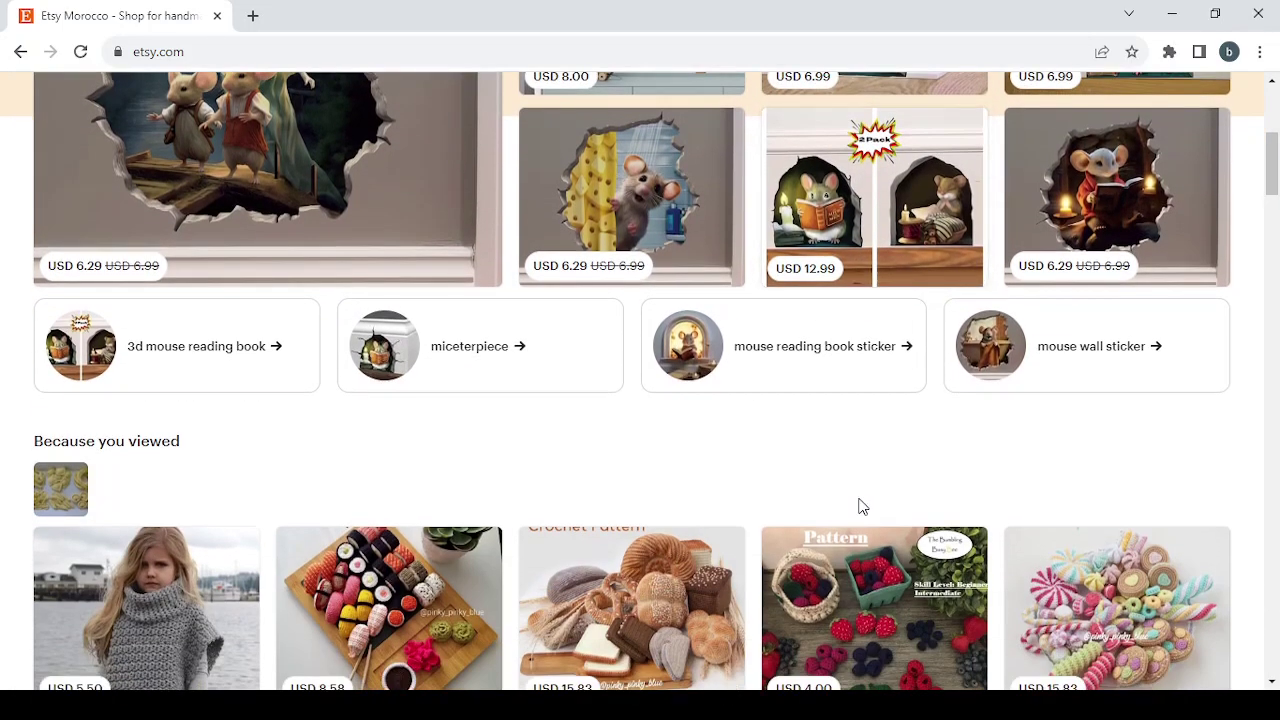
scroll(860, 507, "down", 3)
scroll(860, 507, "down", 9)
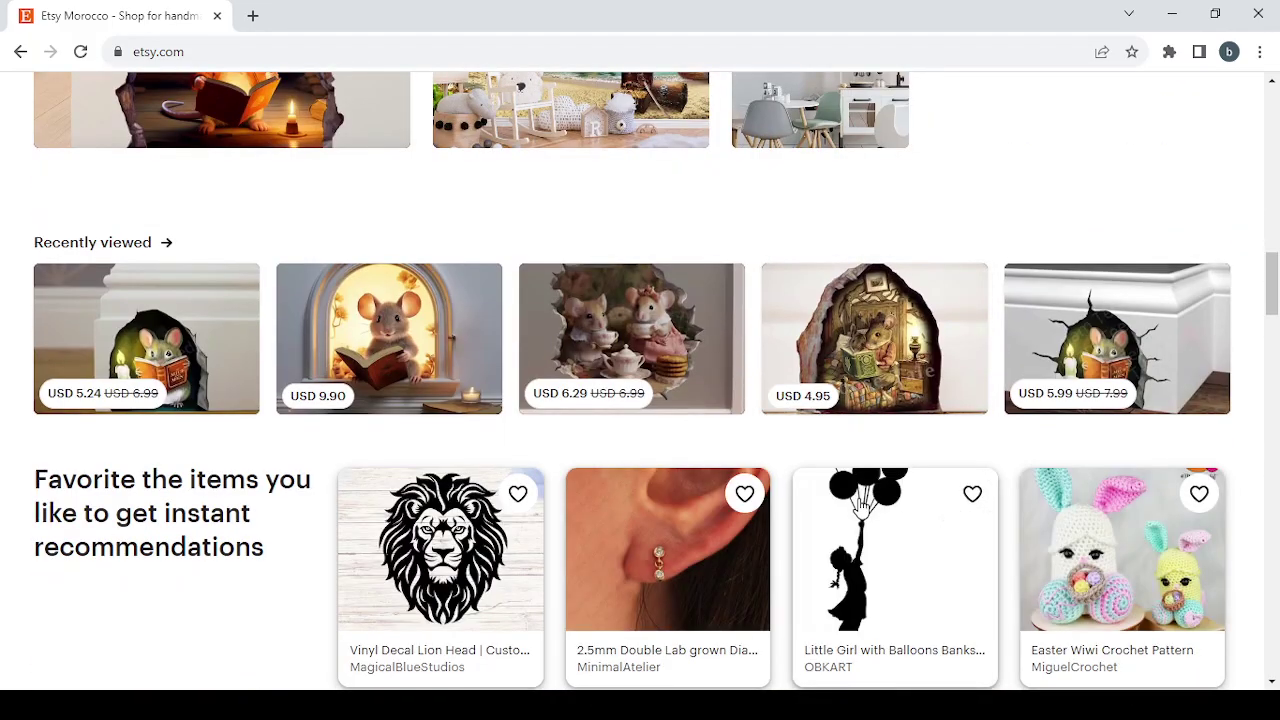
scroll(860, 507, "down", 2)
scroll(860, 507, "up", 17)
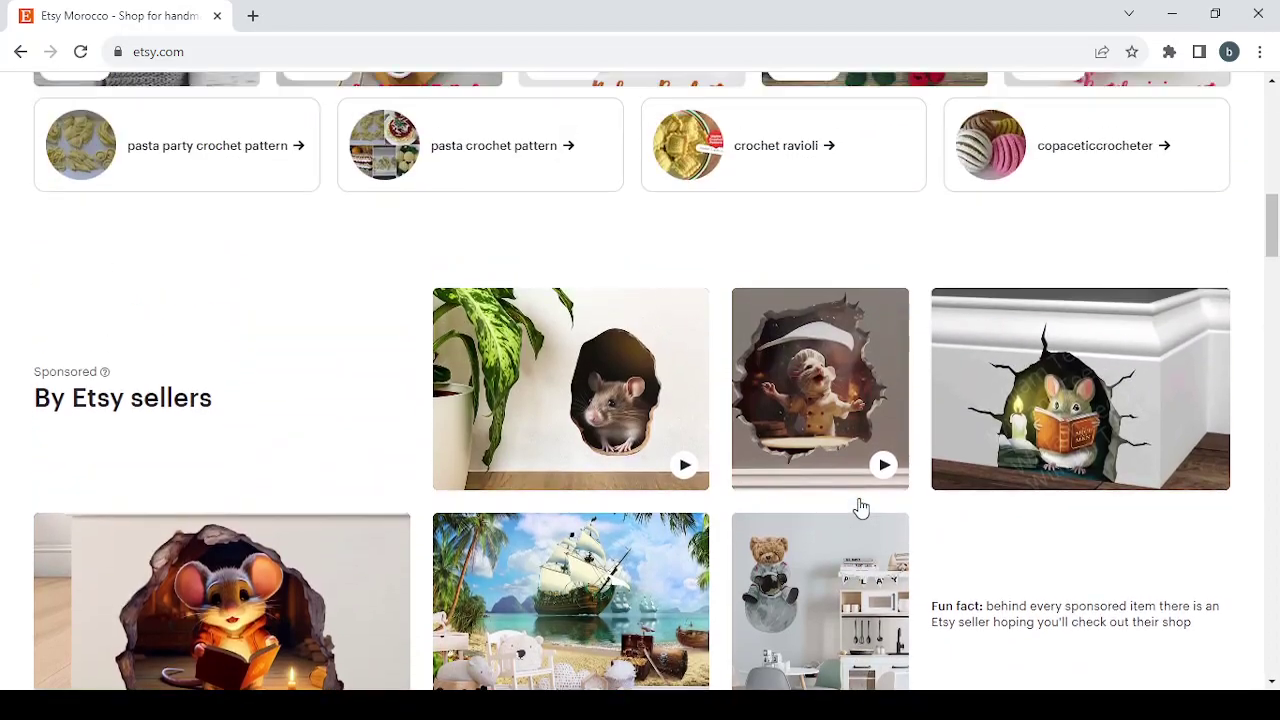
scroll(860, 507, "down", 2)
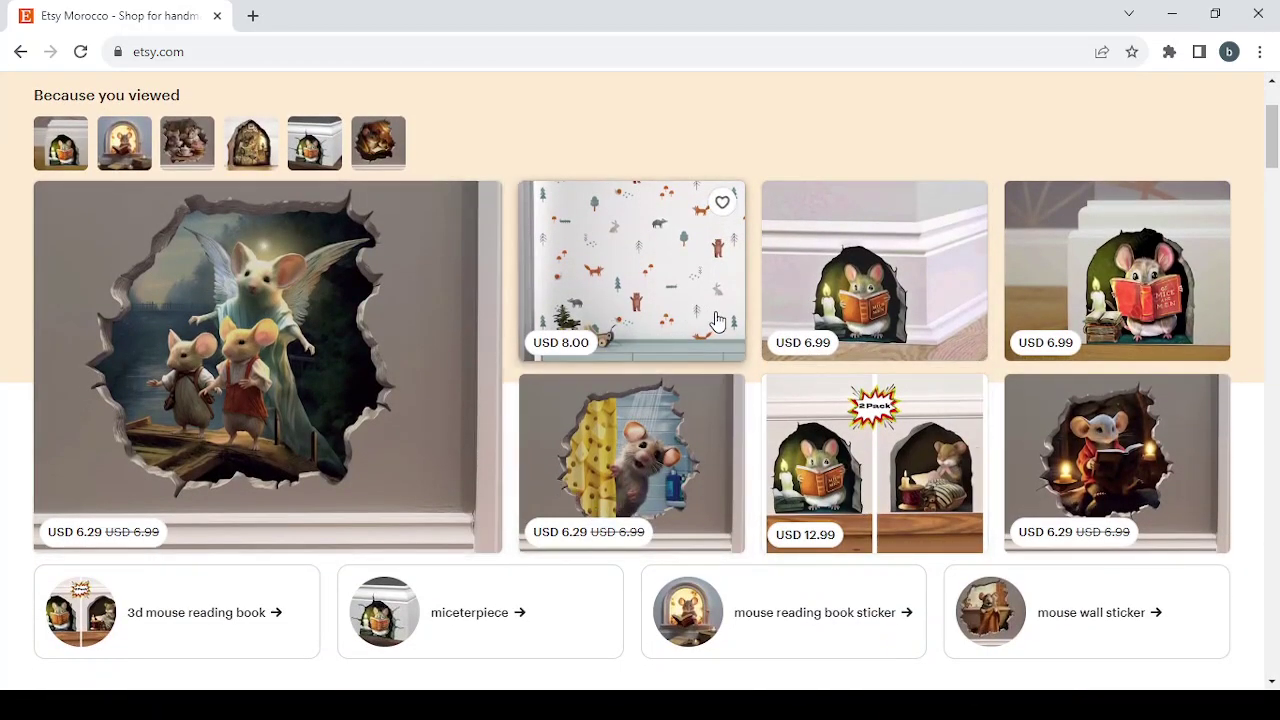
scroll(832, 467, "down", 4)
scroll(832, 467, "down", 2)
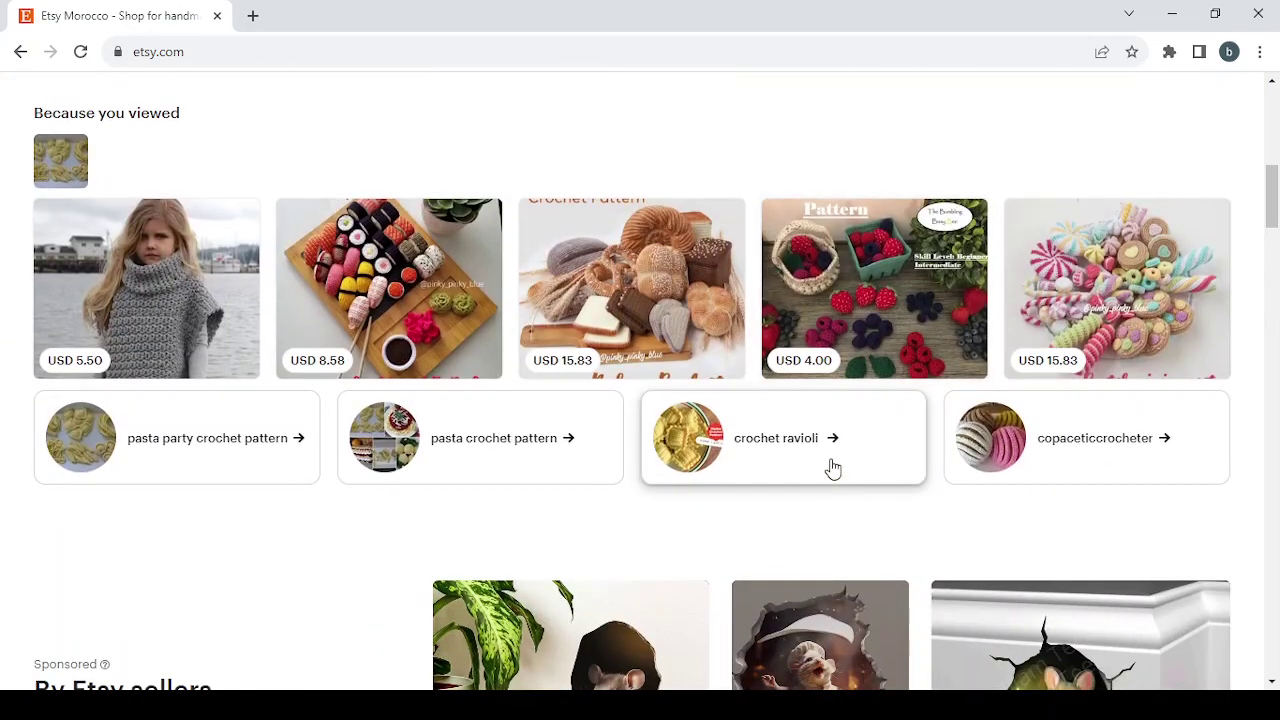
scroll(832, 467, "down", 10)
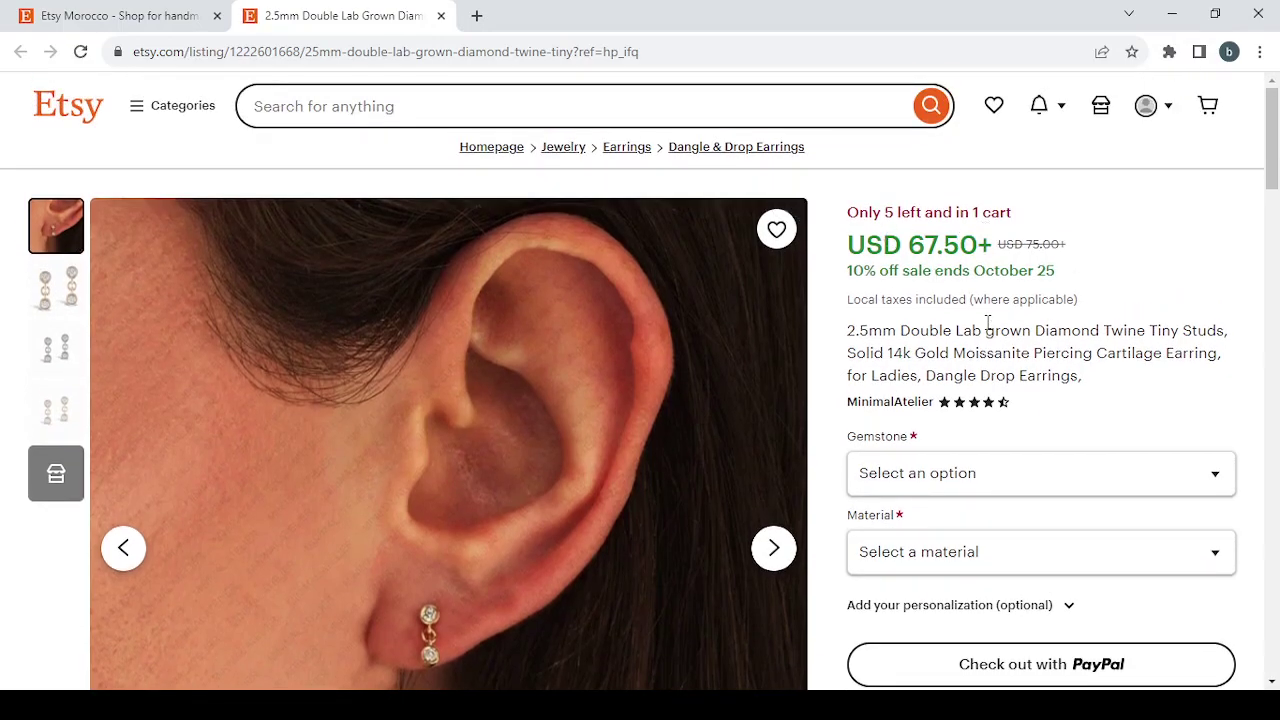
Examine the earrings listing's price, options, item details, buyer reviews, and shipping and return policies
scroll(988, 322, "down", 9)
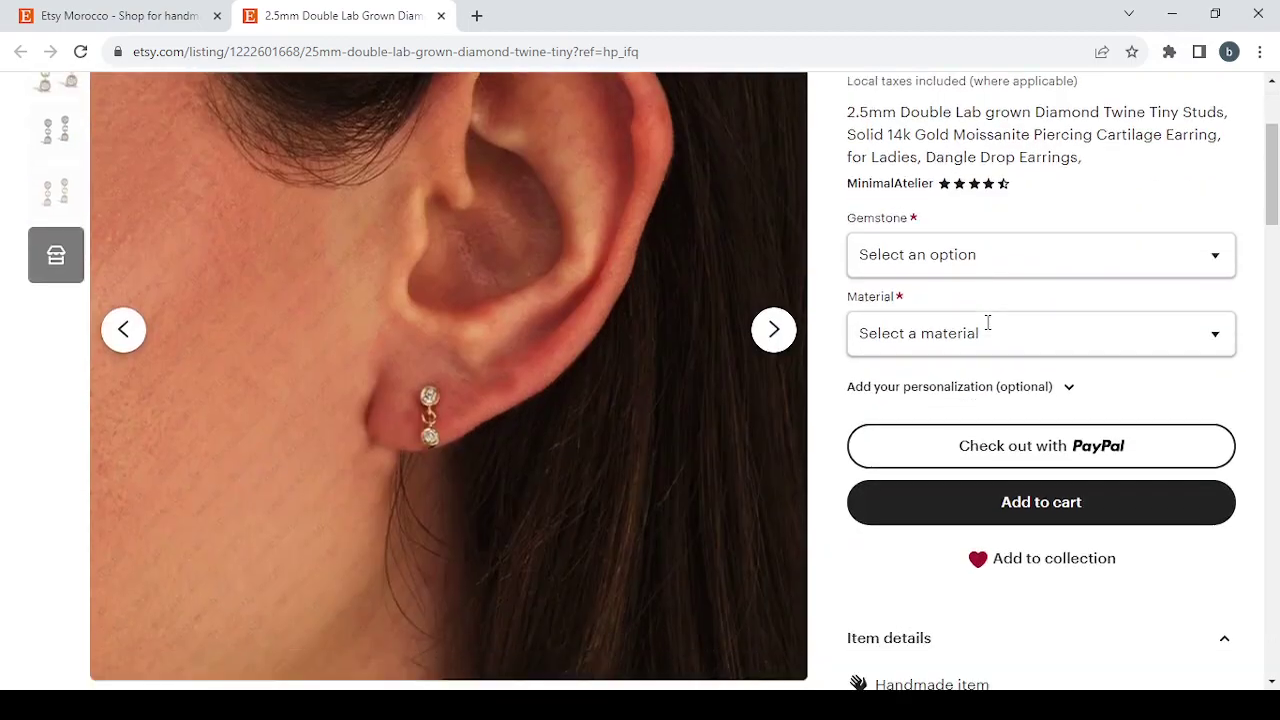
scroll(988, 330, "down", 3)
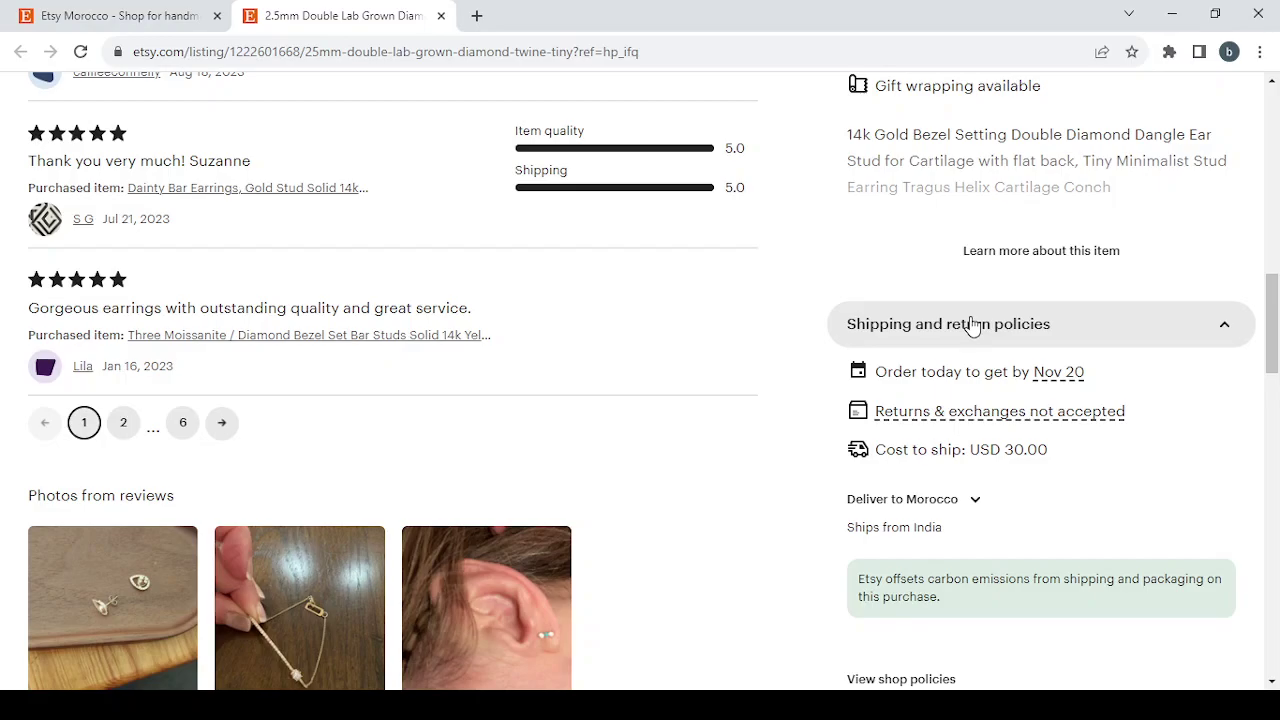
scroll(960, 315, "up", 4)
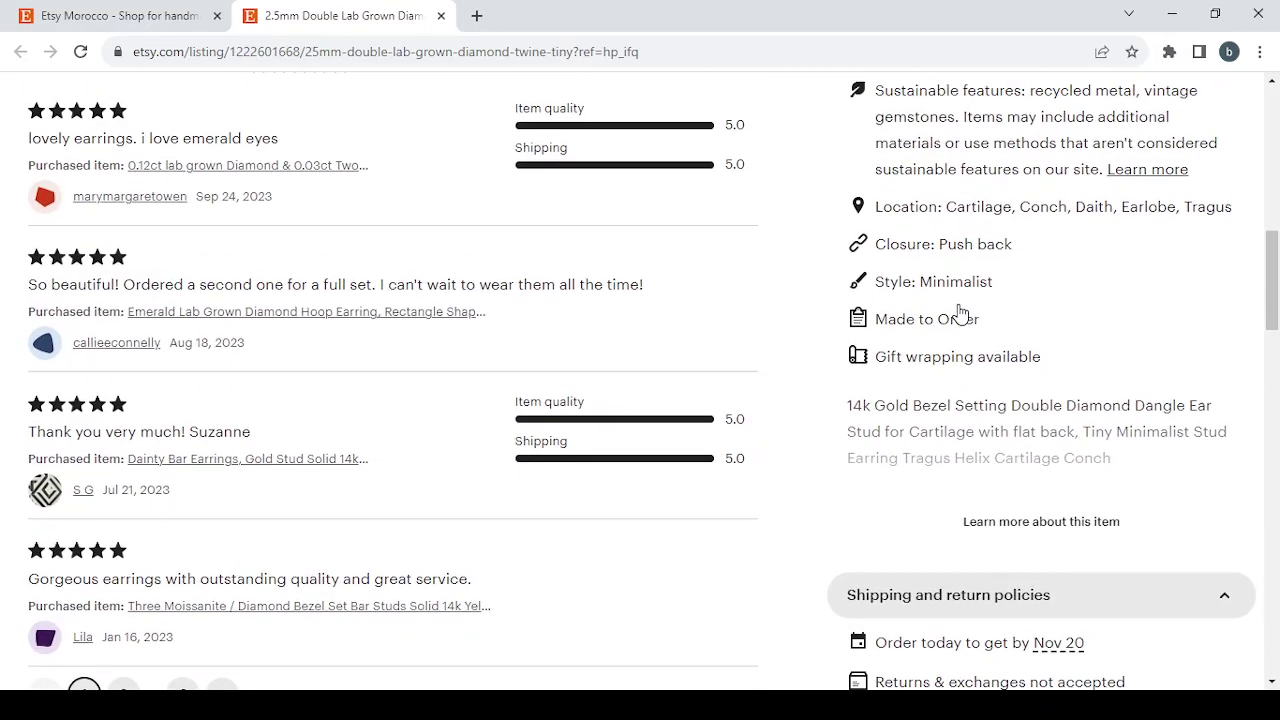
scroll(960, 313, "up", 1)
scroll(958, 310, "down", 2)
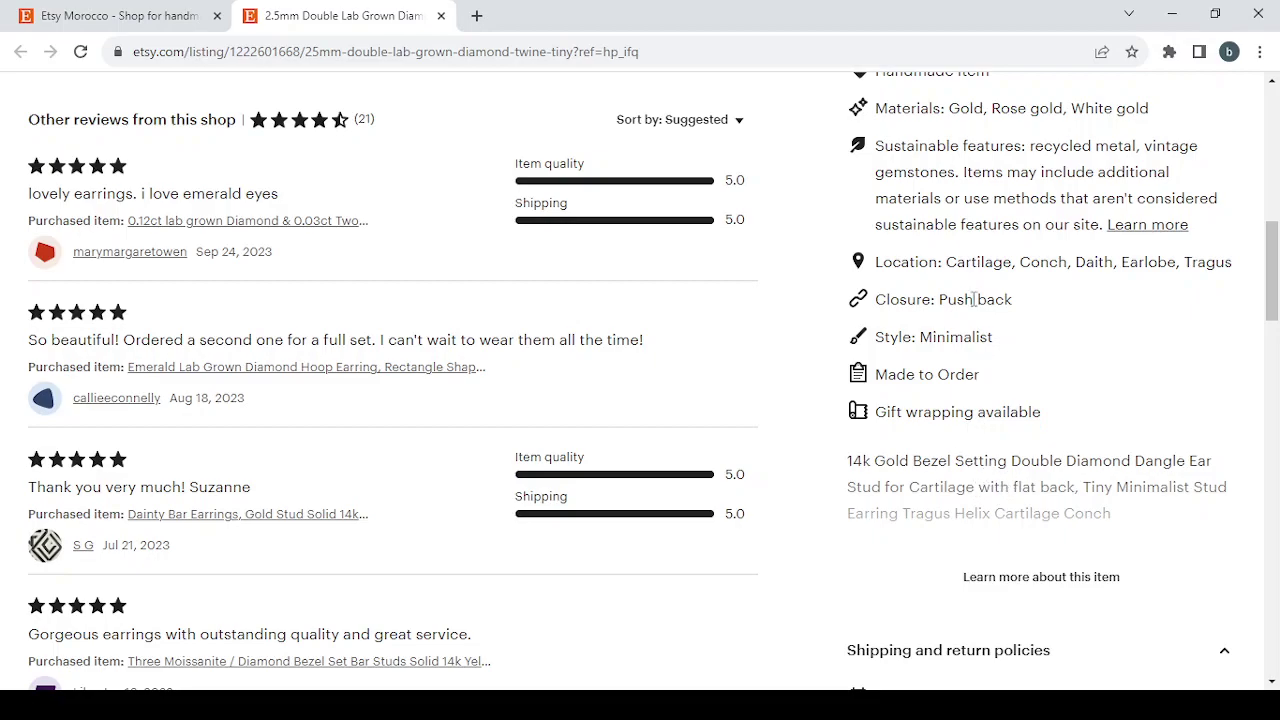
scroll(973, 299, "up", 15)
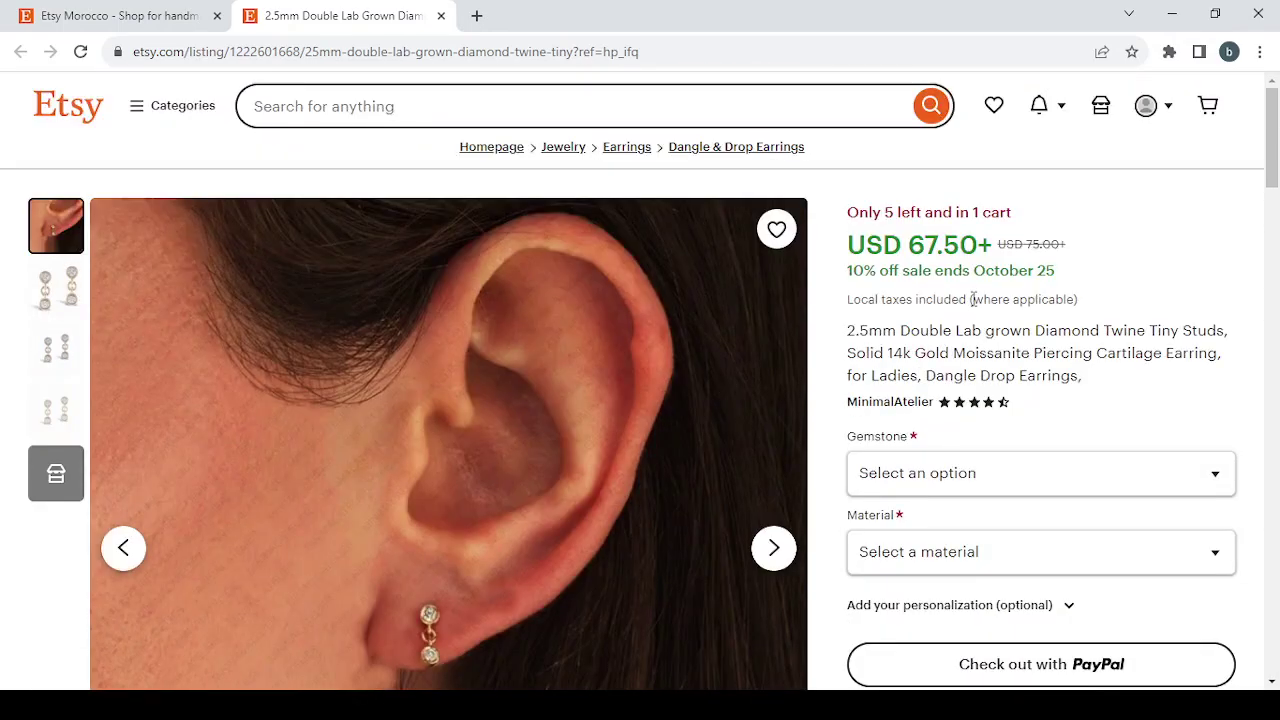
scroll(973, 299, "down", 2)
scroll(973, 299, "up", 2)
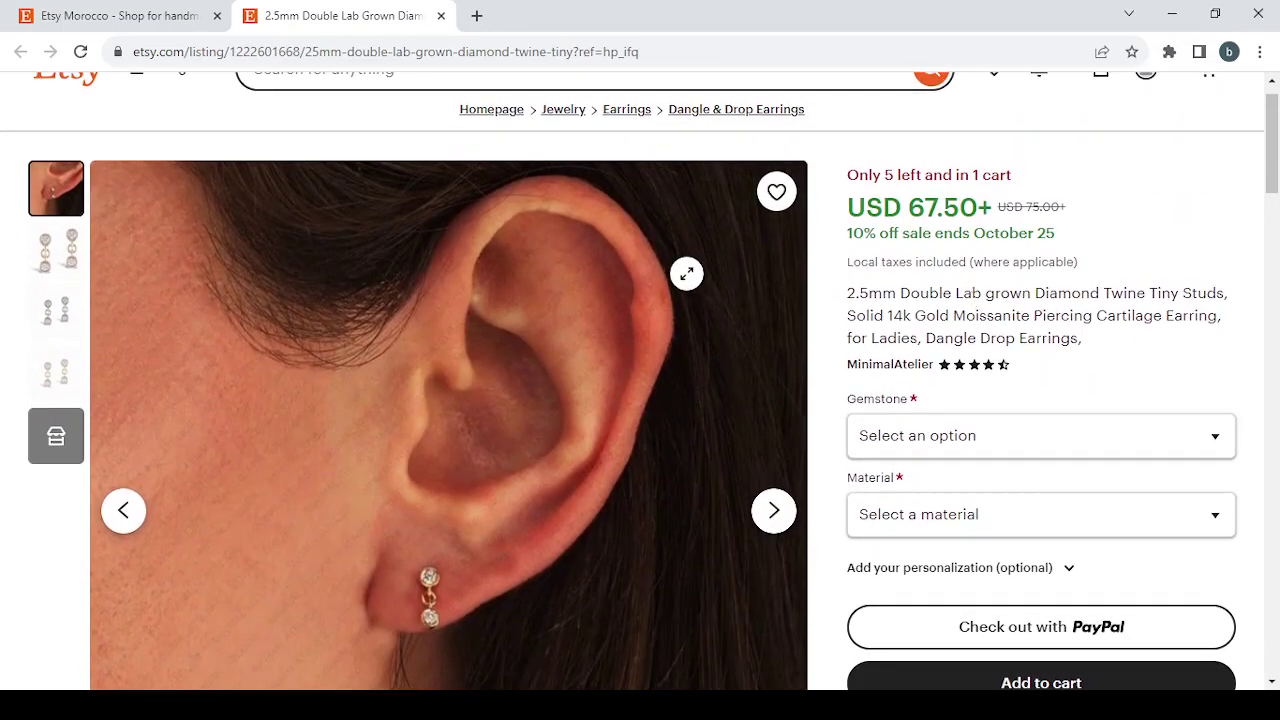
View all of the earrings listing's photos in sequence, up to the card showing more items from the shop
left_click(775, 512)
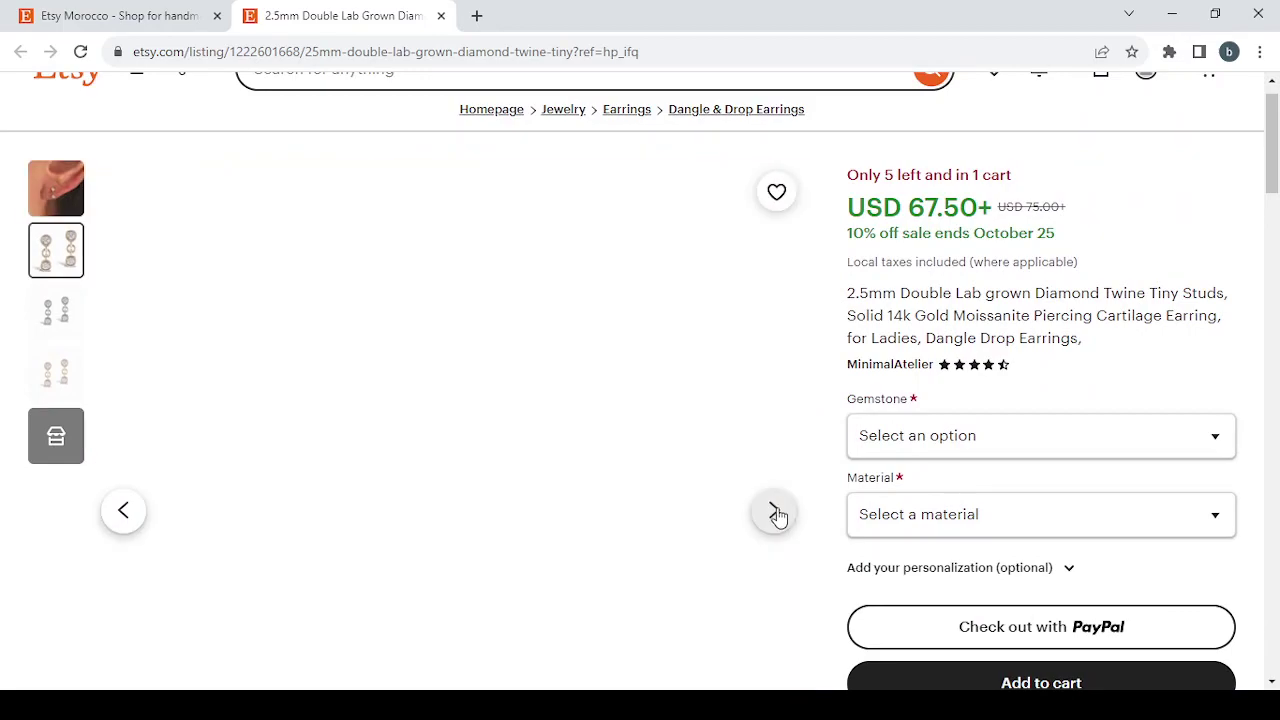
left_click(776, 513)
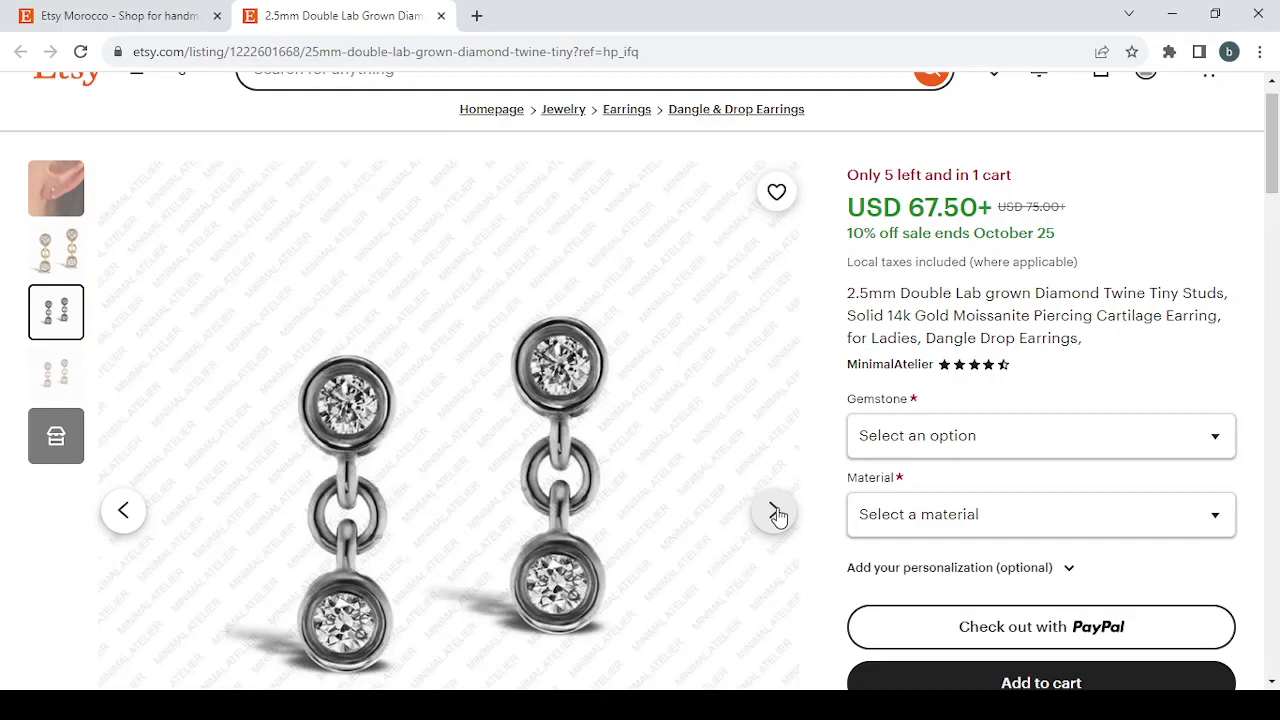
left_click(776, 513)
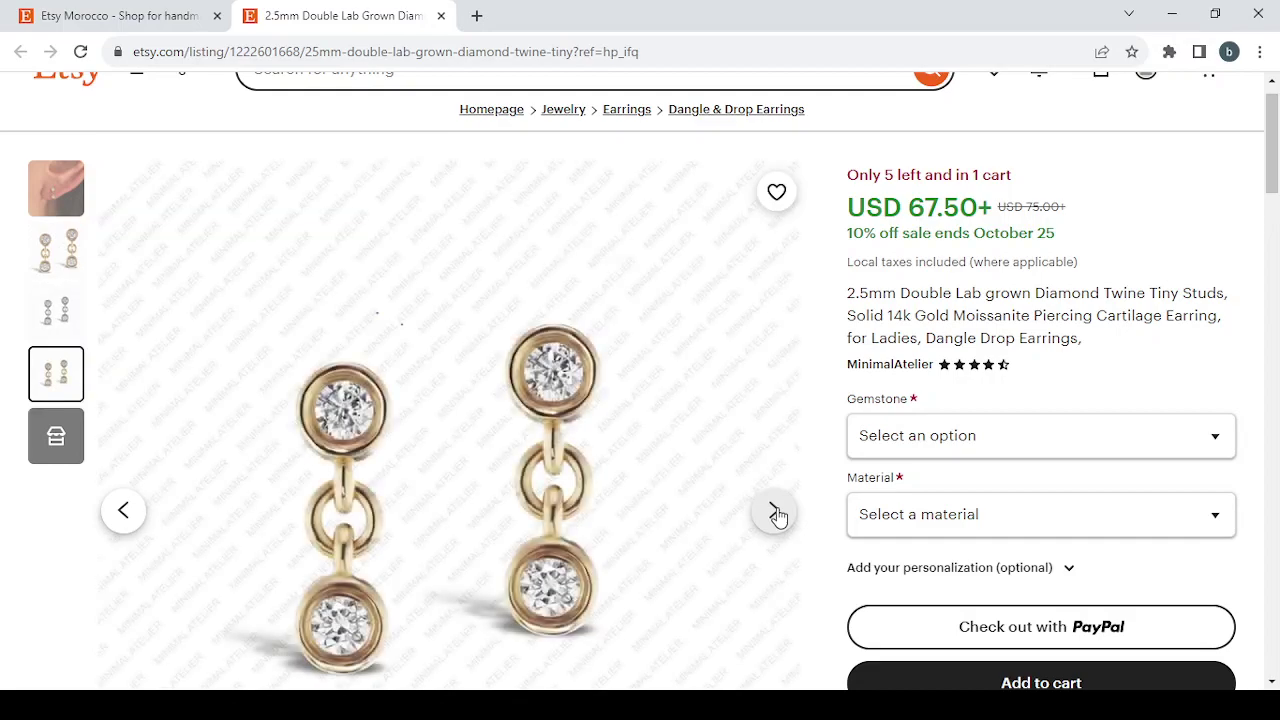
left_click(776, 513)
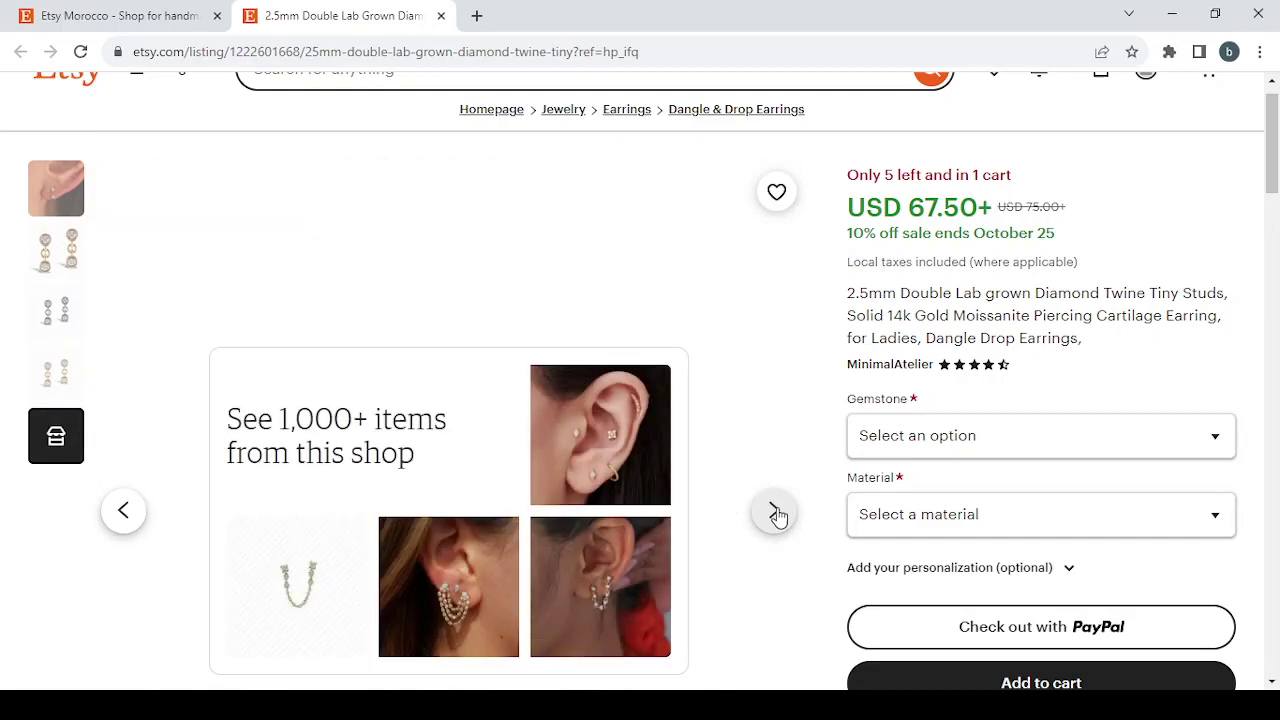
scroll(779, 516, "down", 2)
scroll(777, 517, "up", 3)
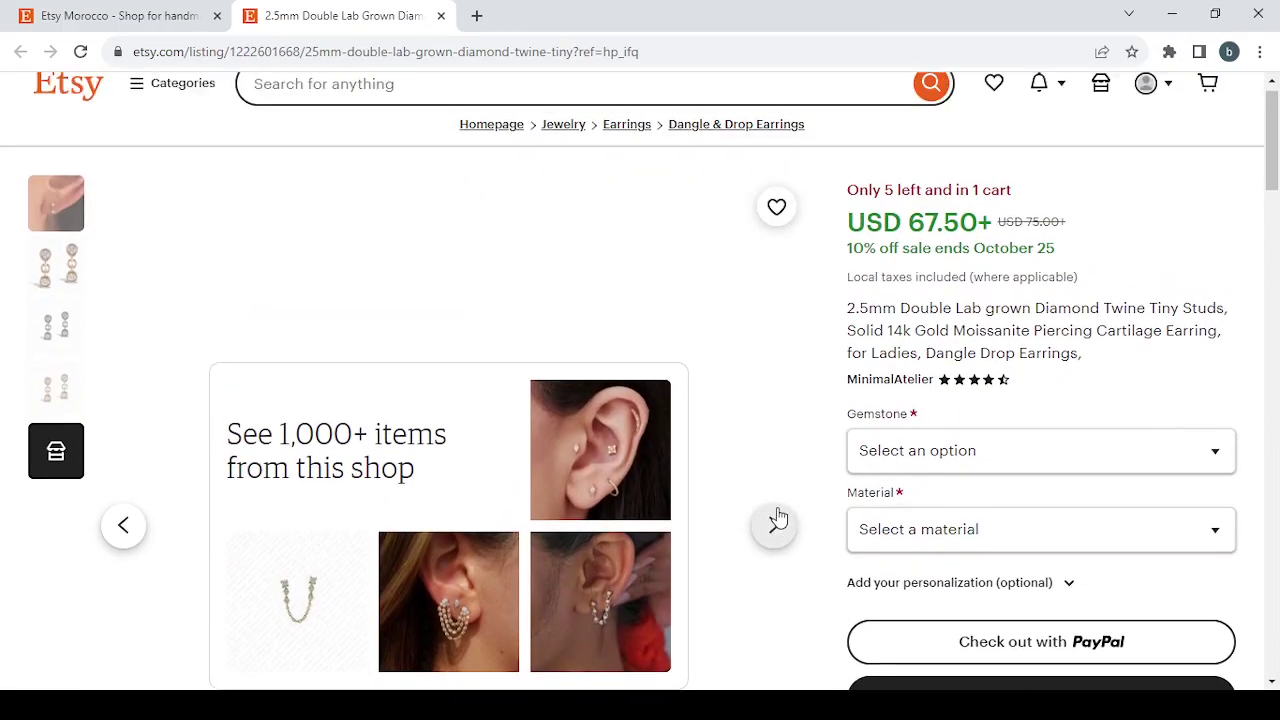
Close the earrings listing and open the seller's shop setup from the Etsy home page
left_click(442, 17)
scroll(957, 357, "up", 8)
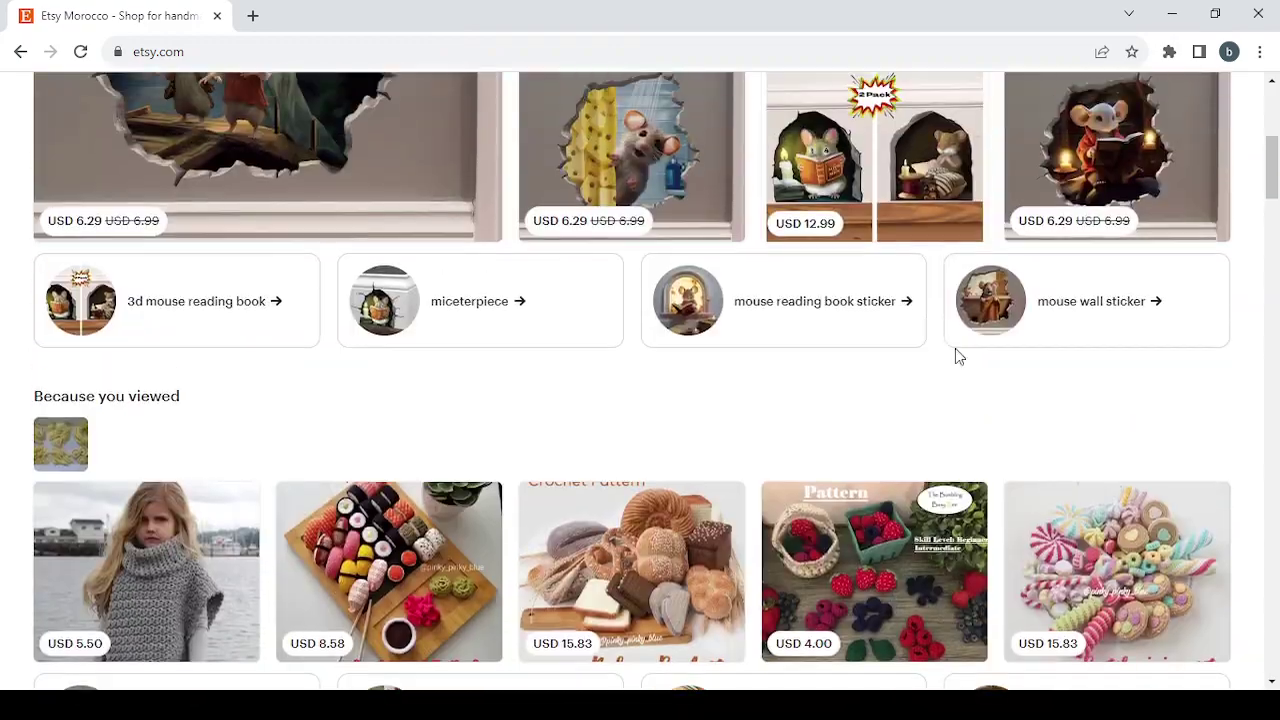
scroll(957, 357, "up", 2)
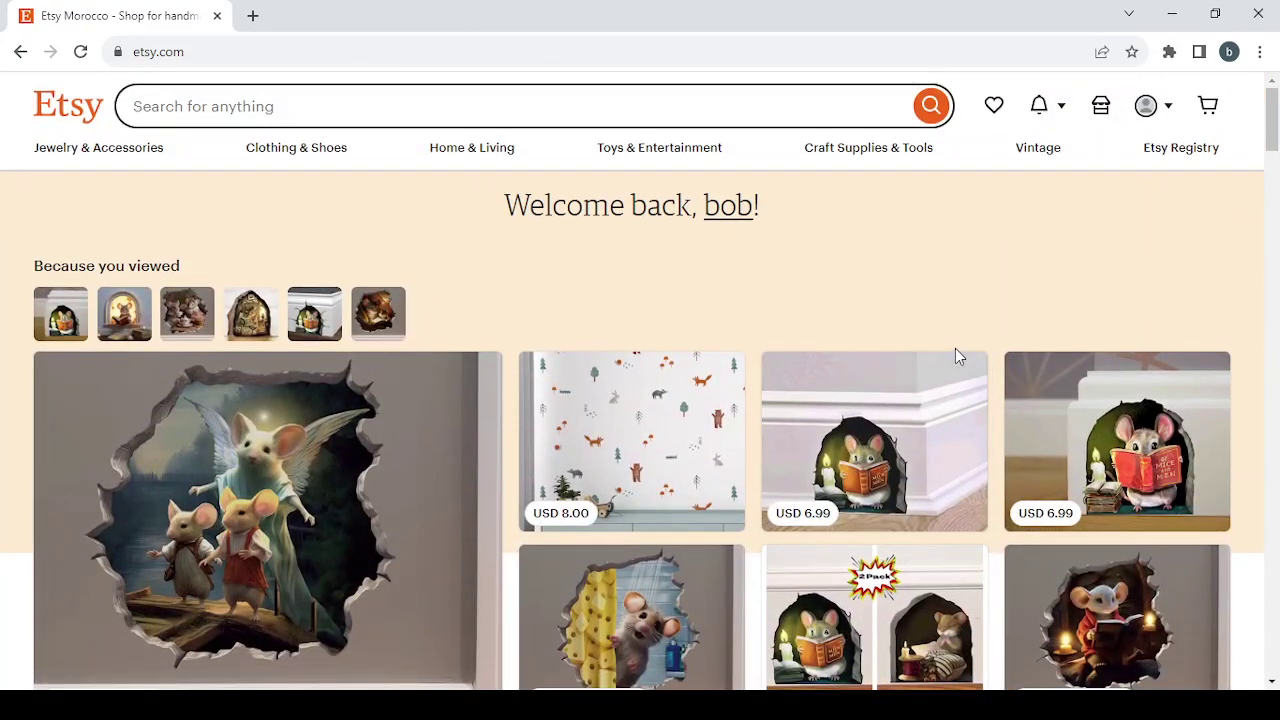
left_click(1104, 112)
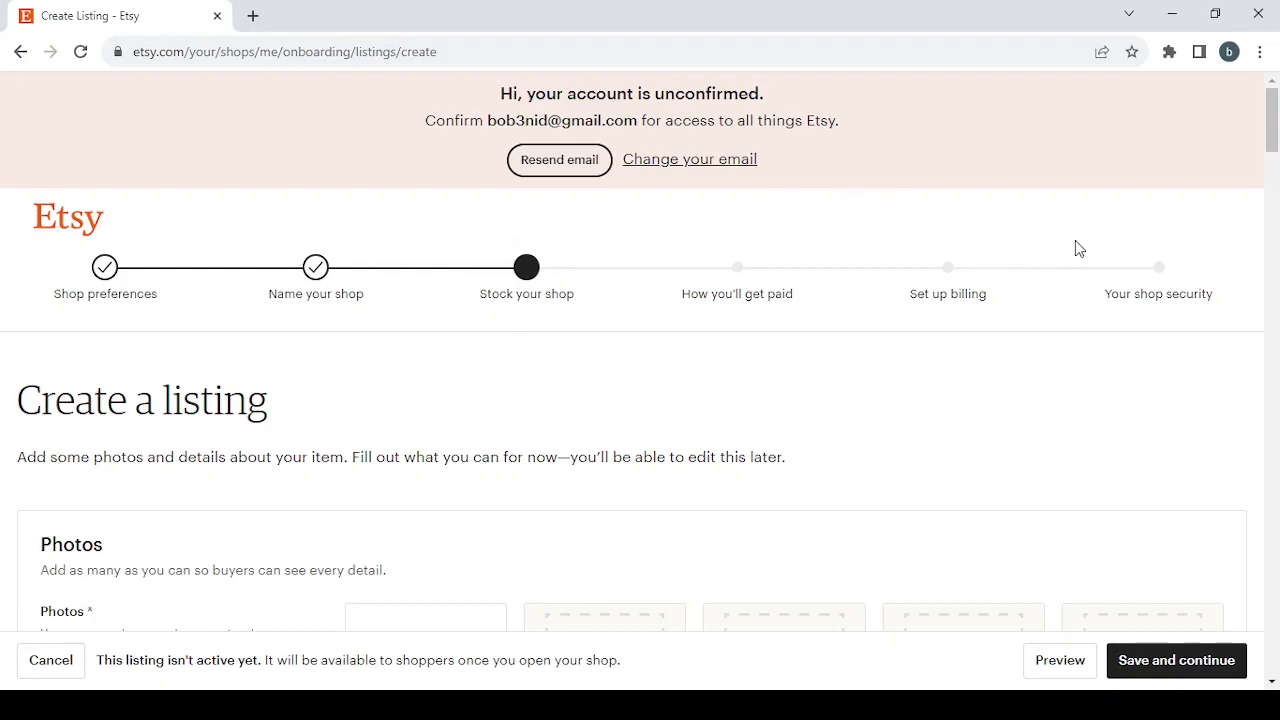
Go back to the Shop preferences stage, set the shop currency to United States Dollar, and save to continue
left_click(104, 270)
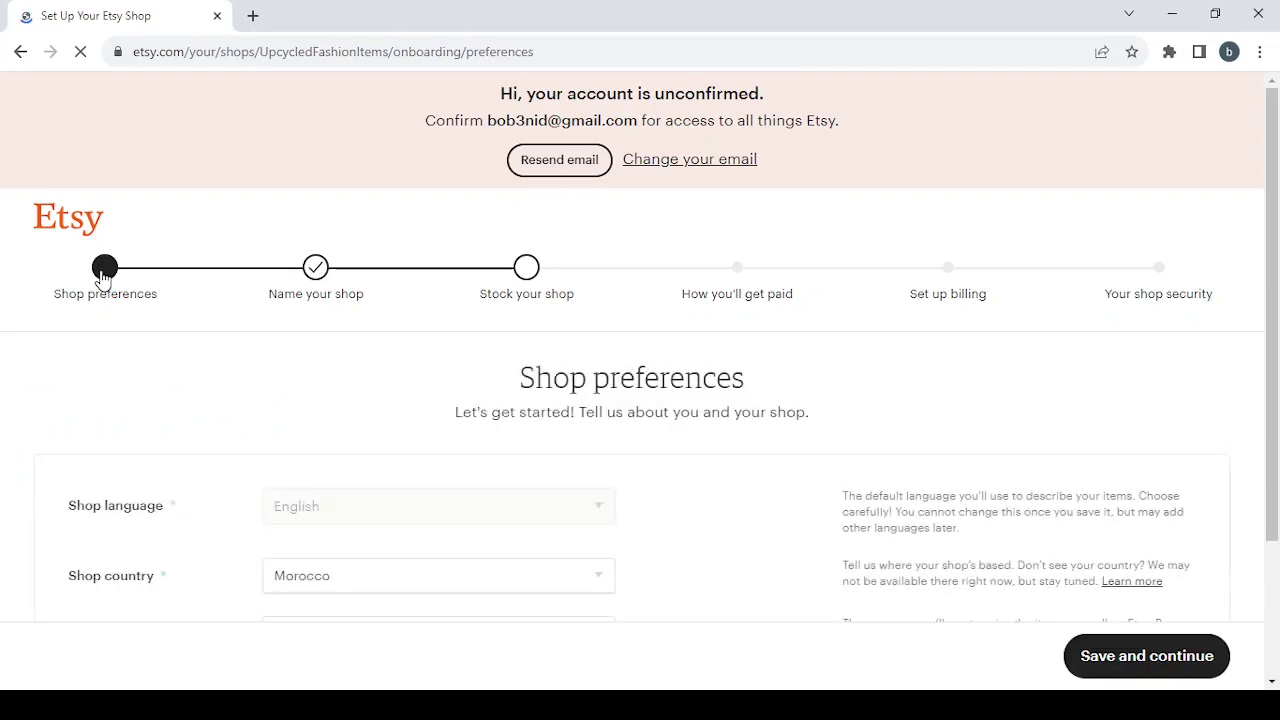
scroll(358, 480, "down", 2)
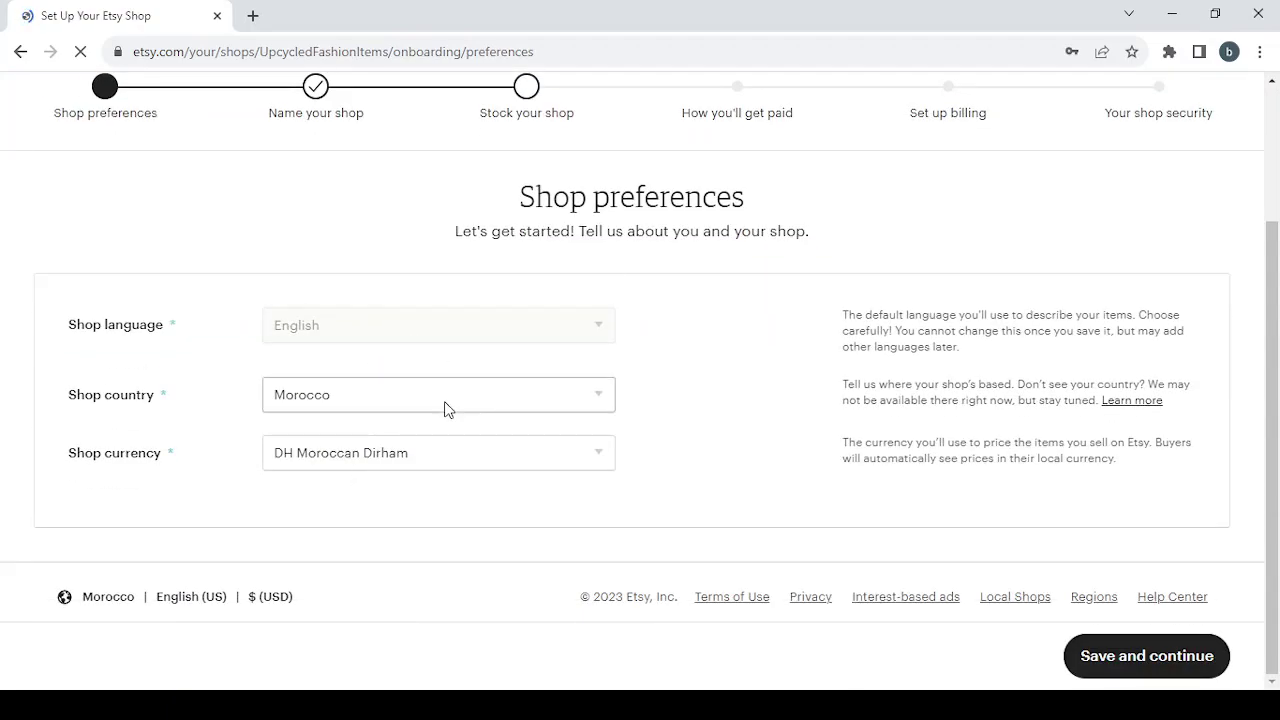
left_click(474, 466)
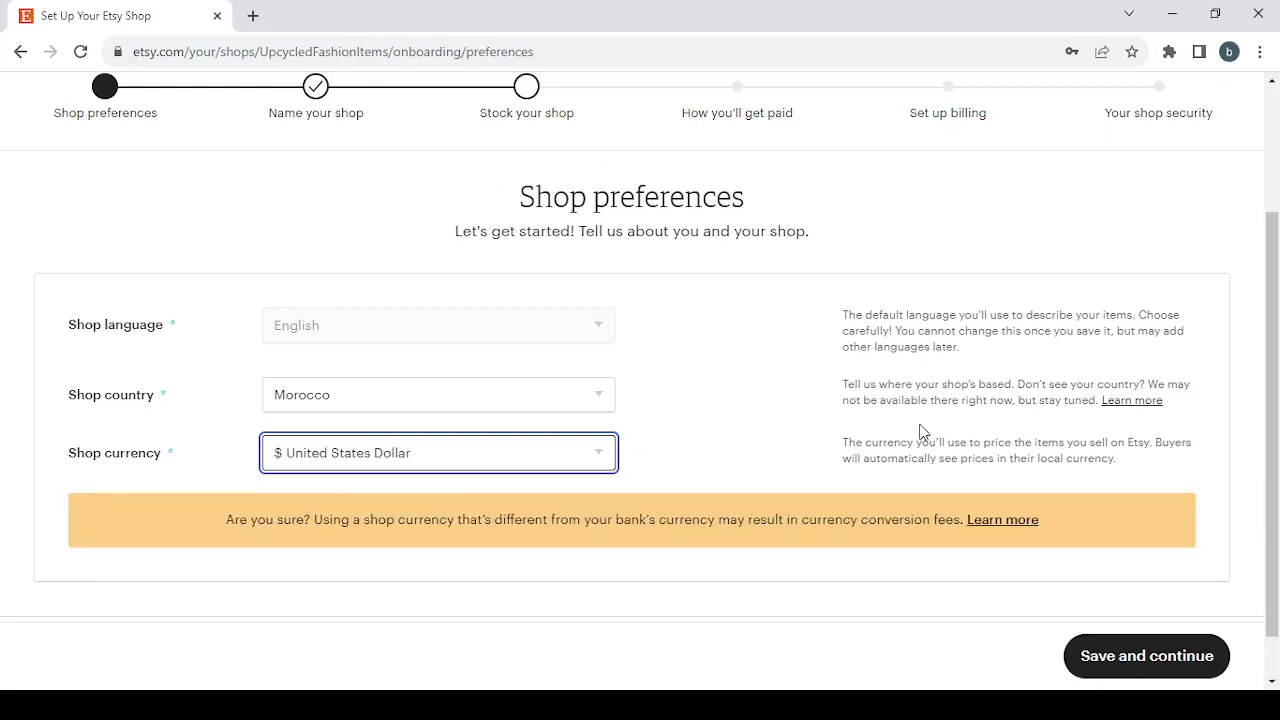
left_click(1164, 668)
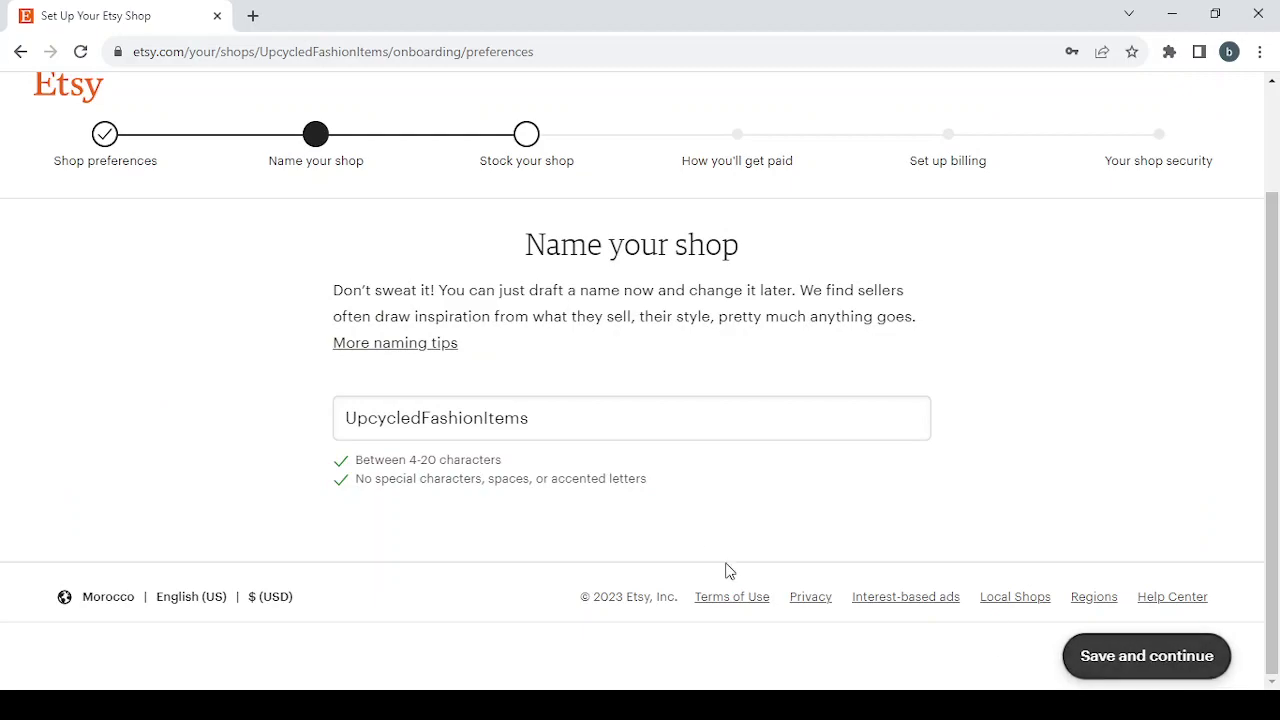
Replace the existing shop name with "DIY Craft Kits"
double_click(539, 427)
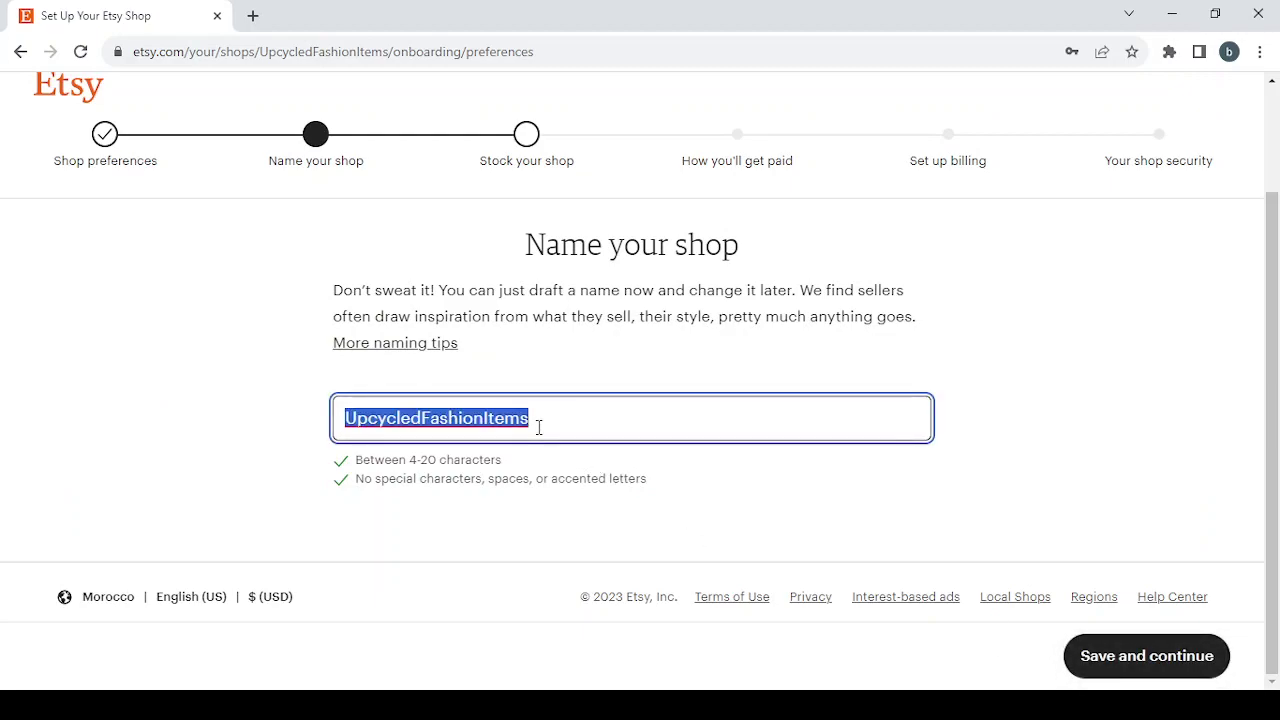
key("BackSpace")
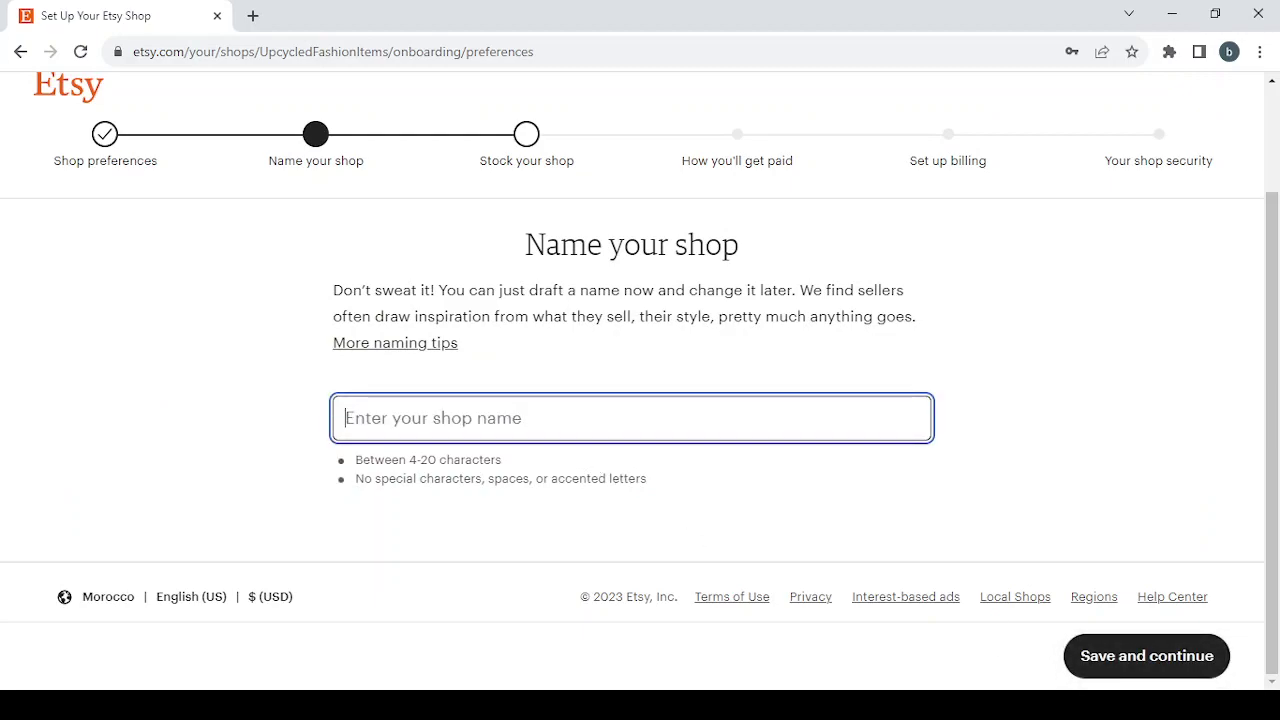
key("alt+Tab")
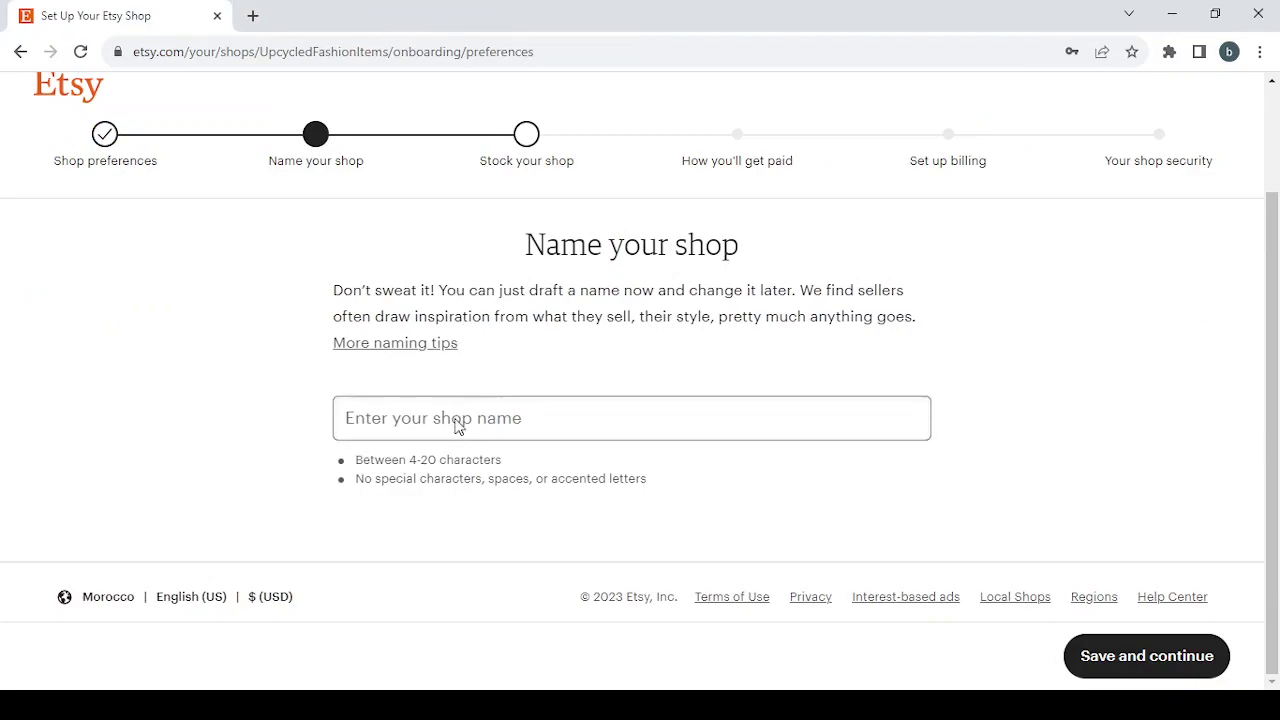
type("DIY Craft Kits")
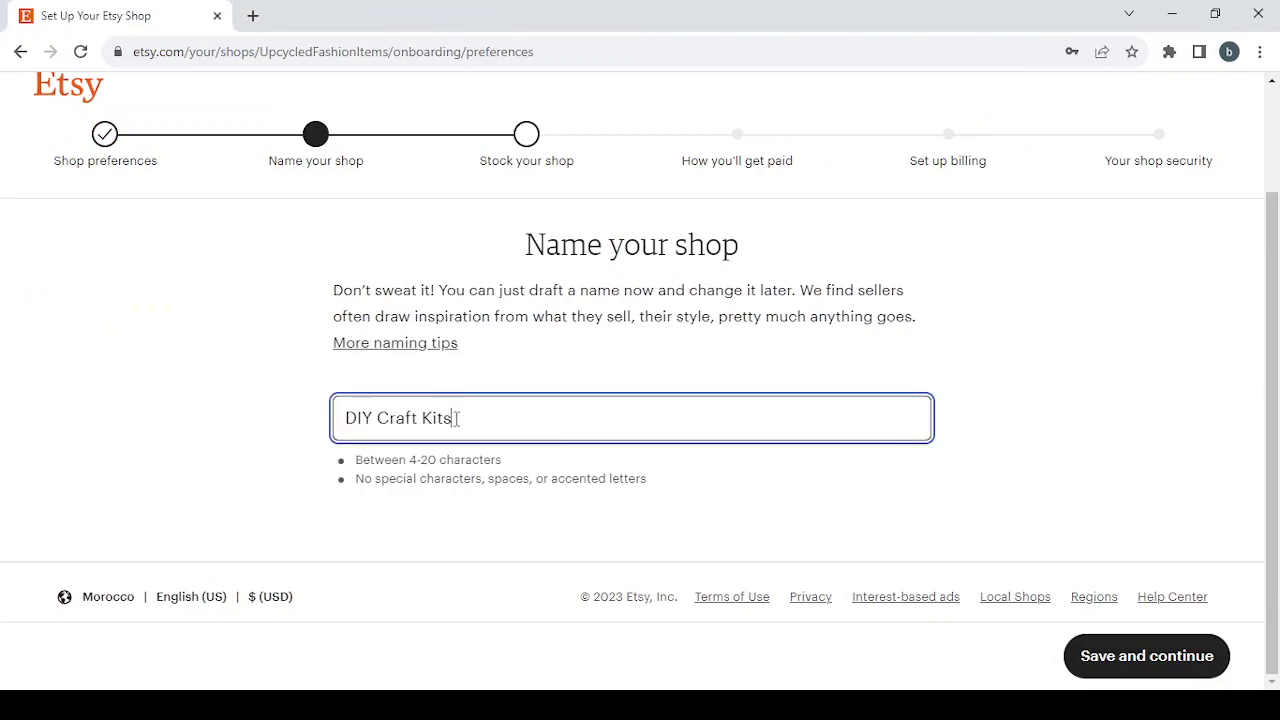
Change the shop name to "DIYCraftKits1" without spaces, and save it to continue to the stocking stage
left_click(379, 410)
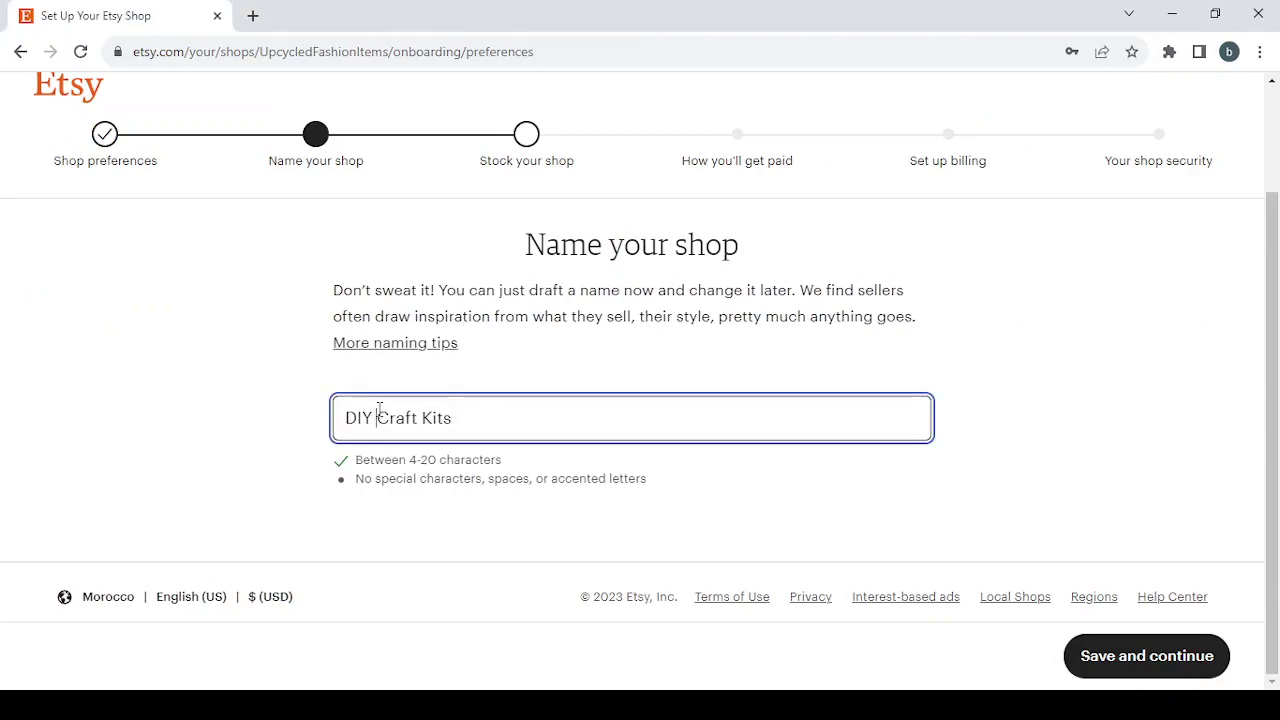
key("BackSpace")
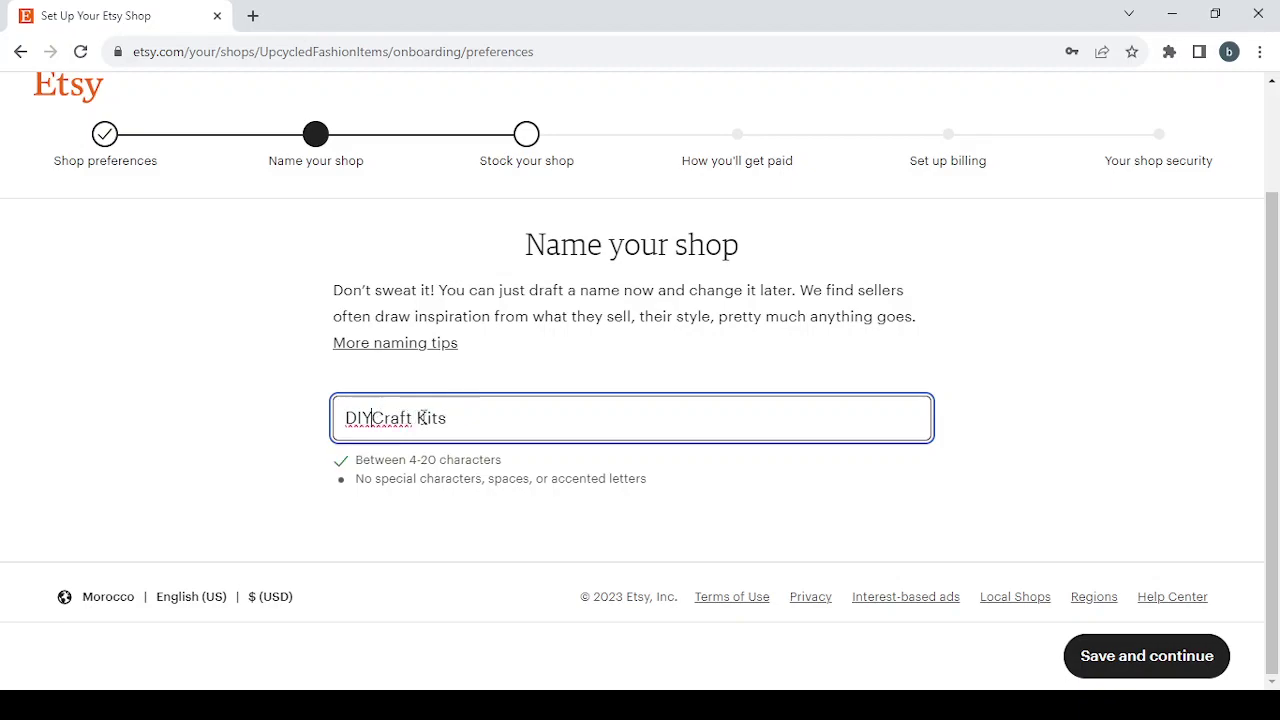
key("BackSpace")
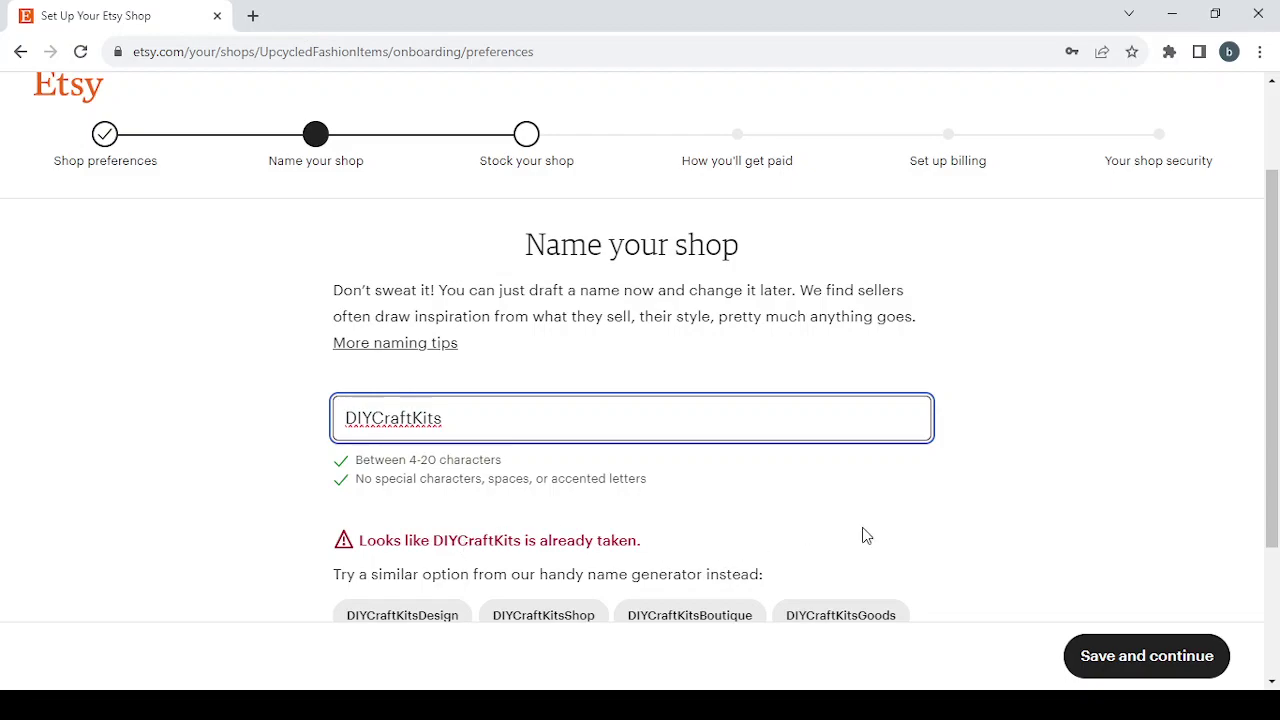
scroll(866, 535, "down", 3)
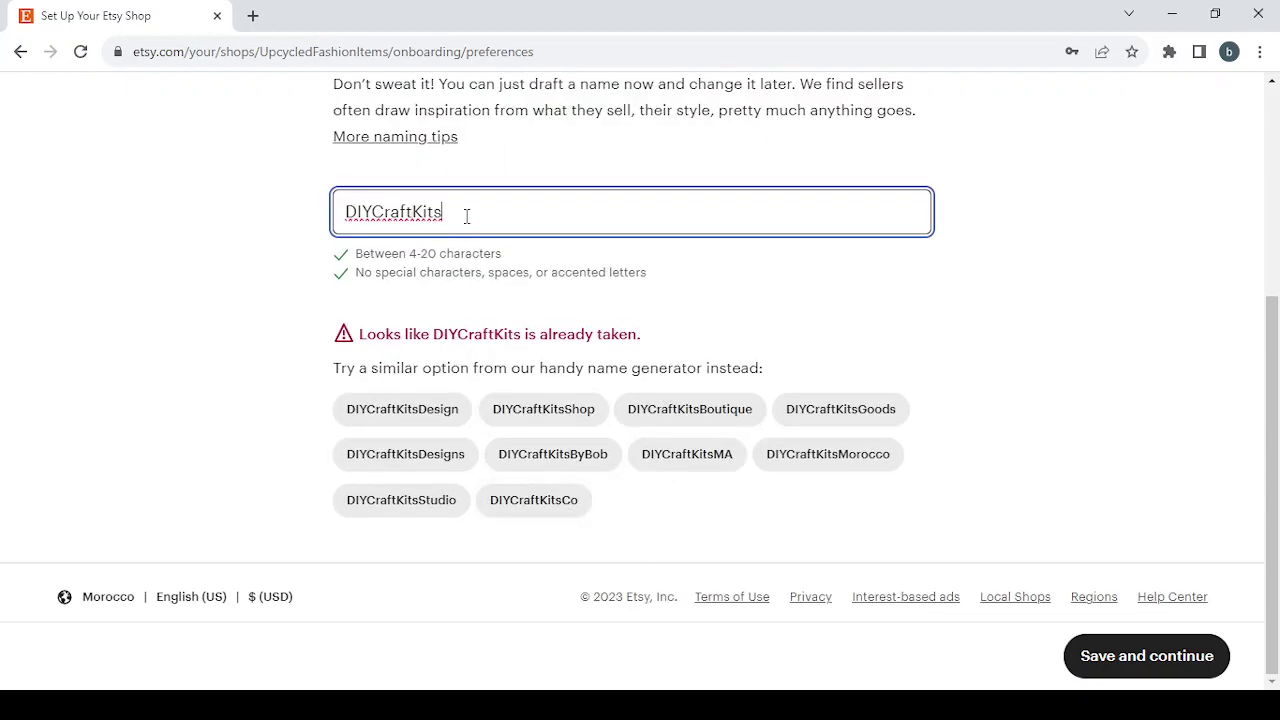
type("1")
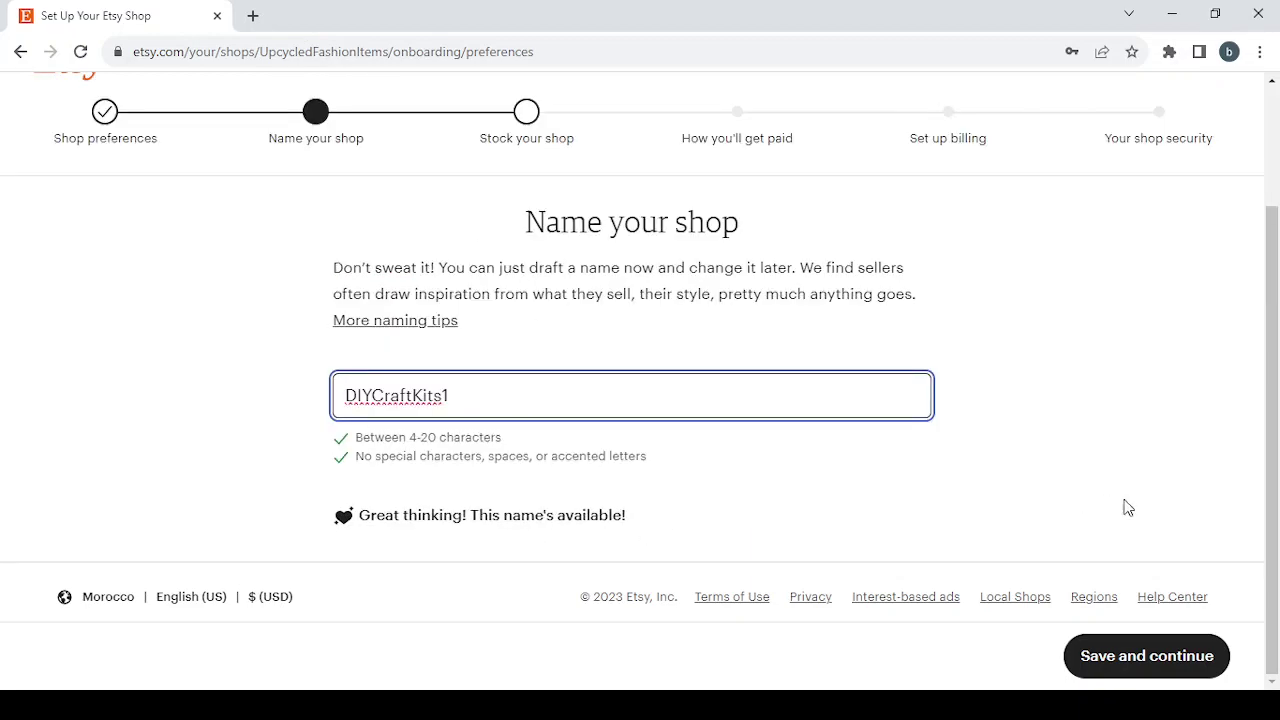
left_click(1145, 660)
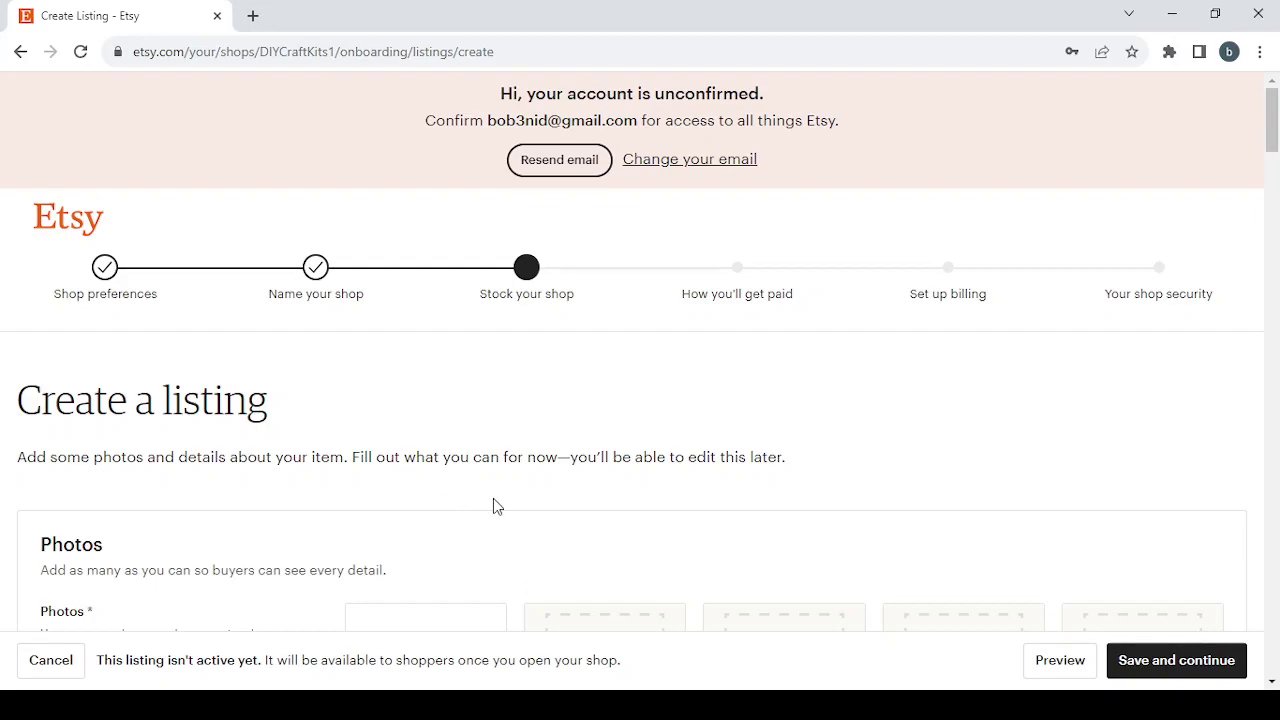
Try to save the new listing and continue with all of its fields still empty
scroll(493, 505, "down", 1)
scroll(494, 506, "down", 1)
scroll(494, 507, "down", 1)
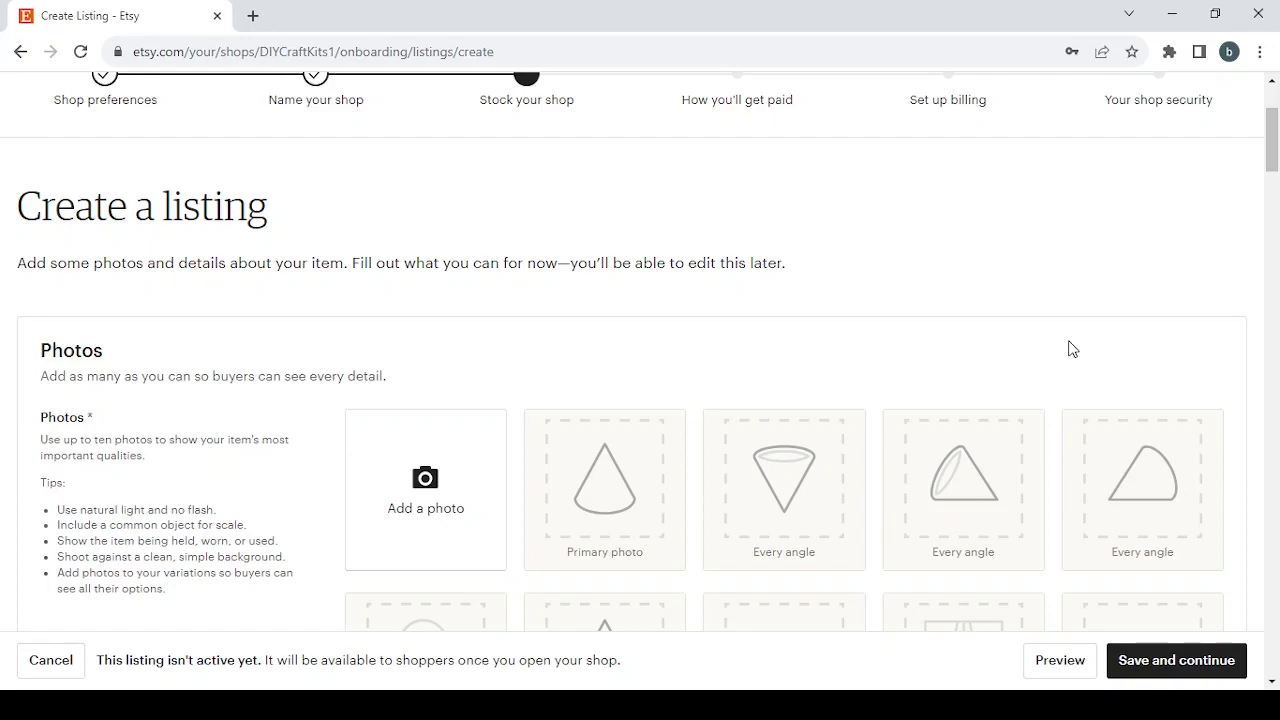
left_click(1188, 676)
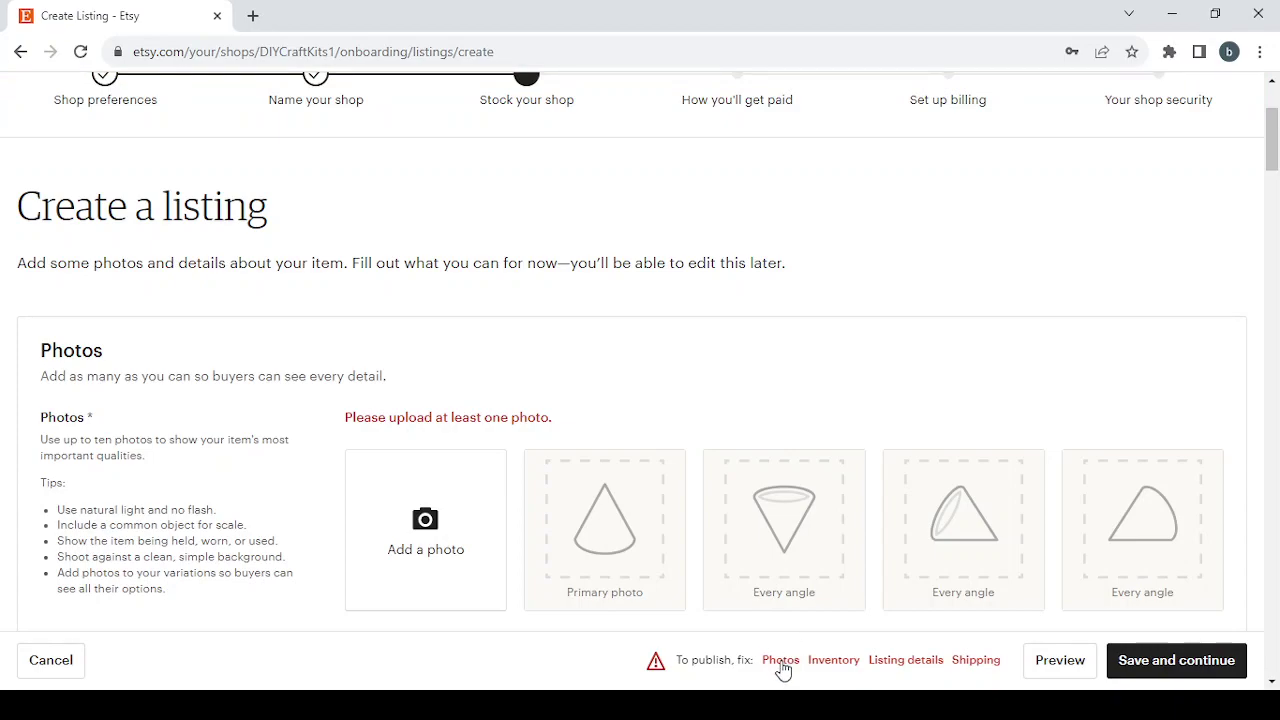
Review the listing sections flagged for fixing: Photos, Inventory, Listing details and Shipping, including the standard shipping options
left_click(781, 662)
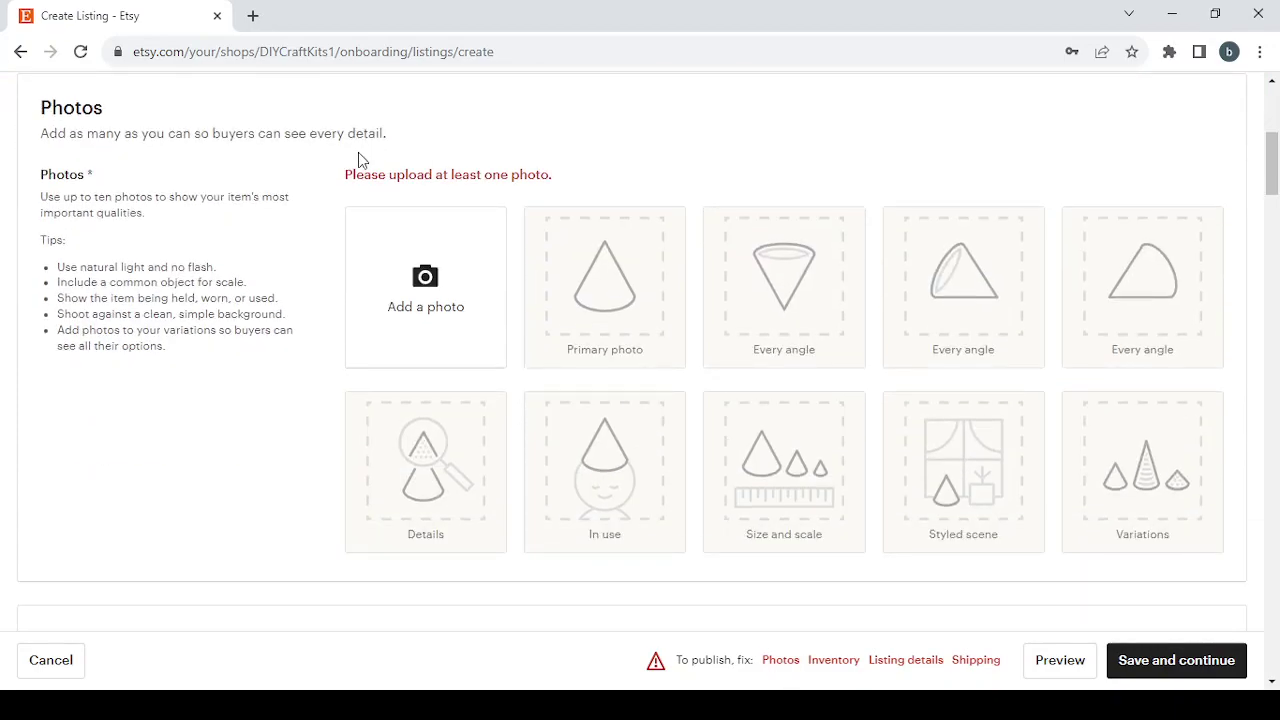
left_click(828, 660)
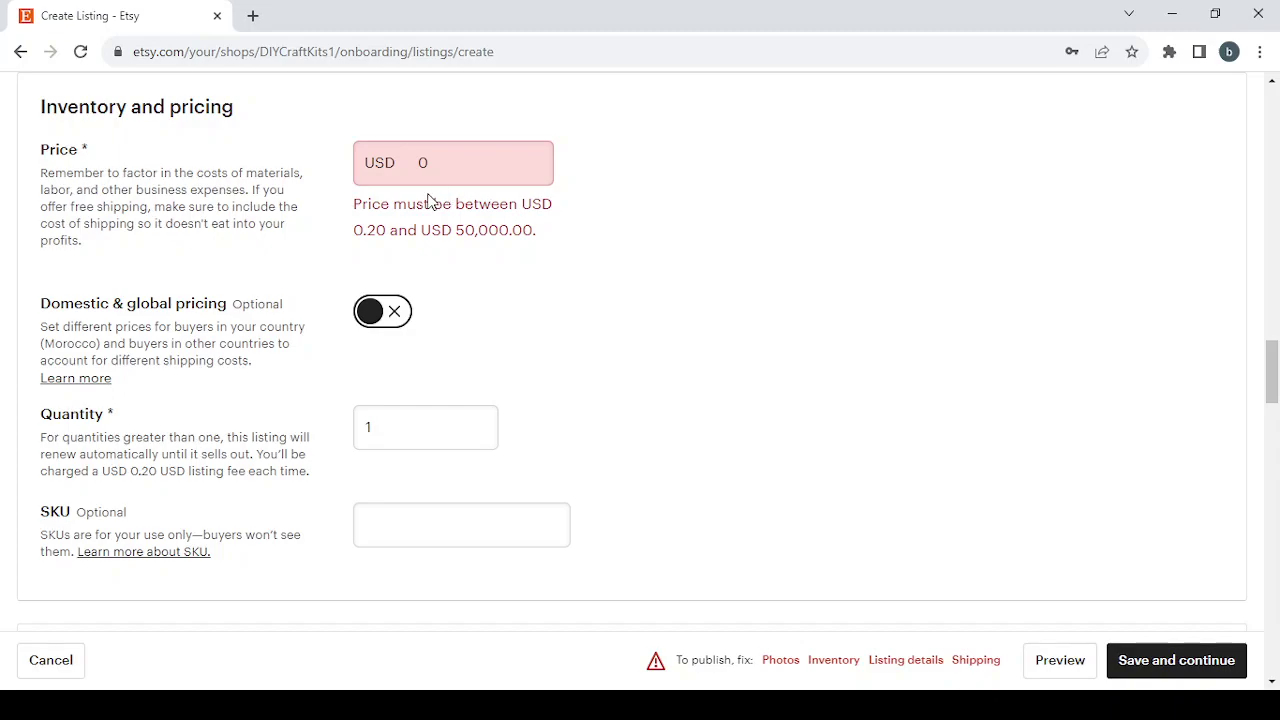
left_click(921, 660)
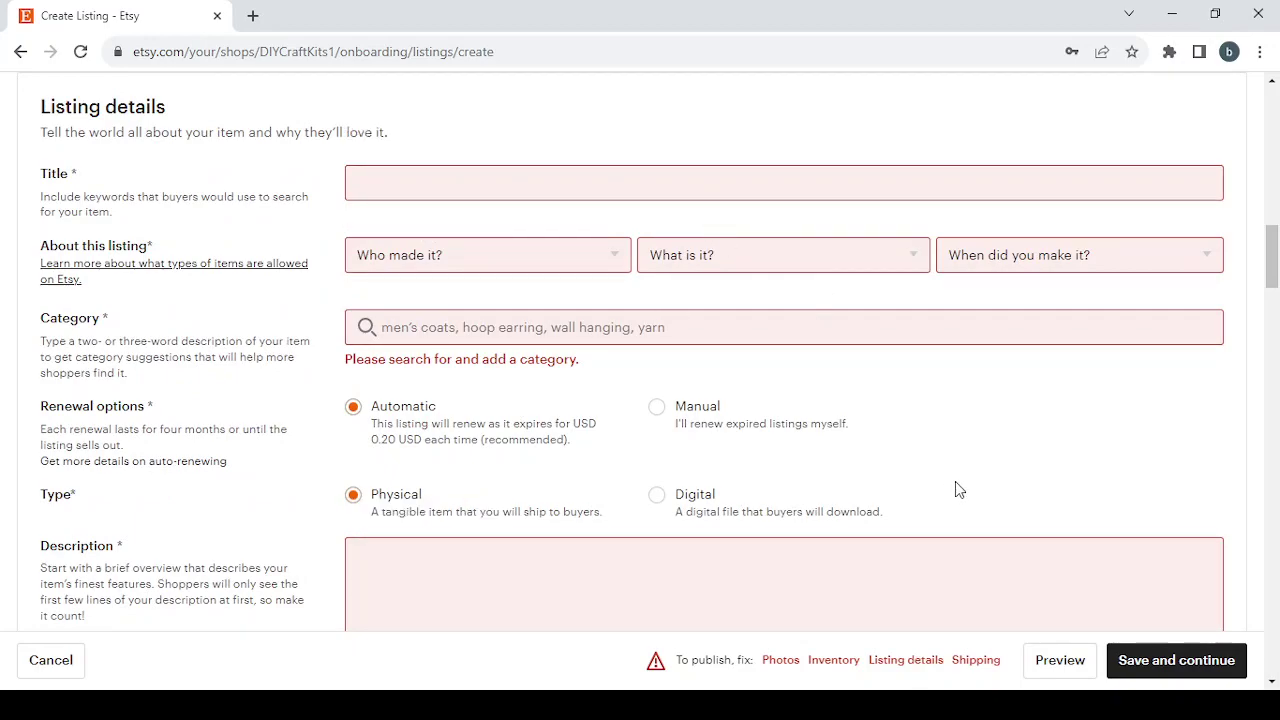
left_click(969, 662)
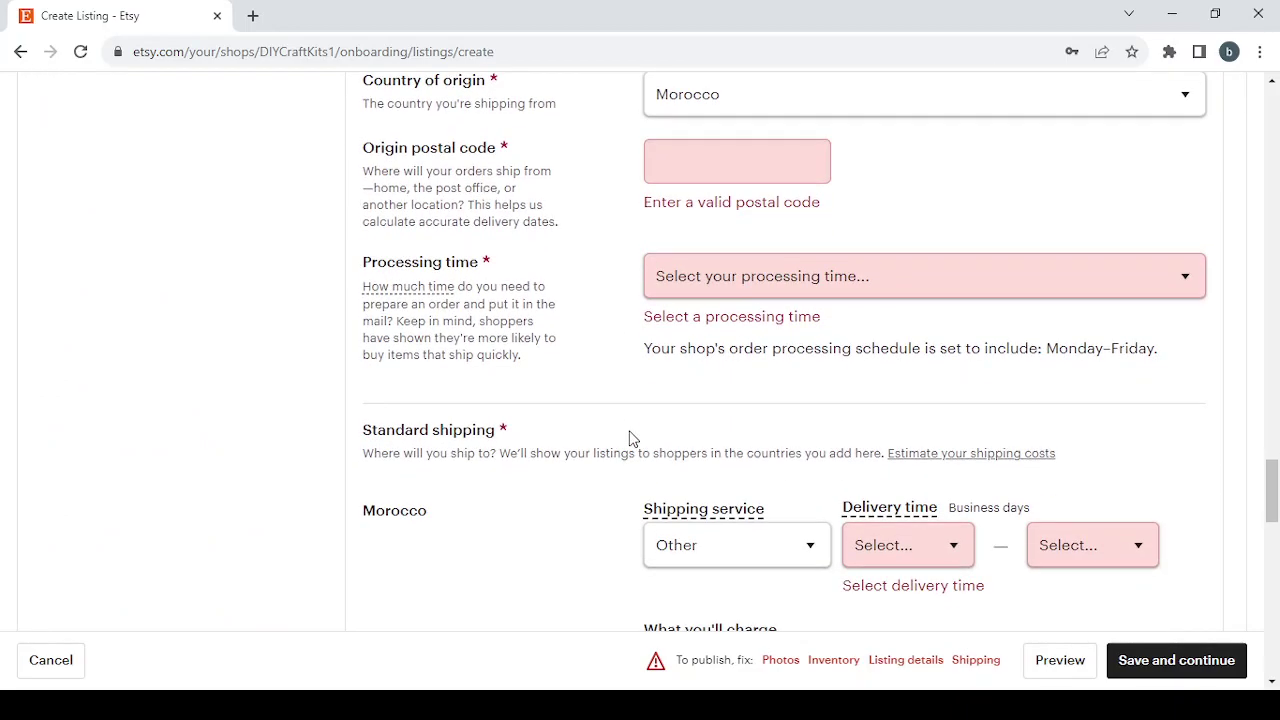
scroll(629, 438, "down", 2)
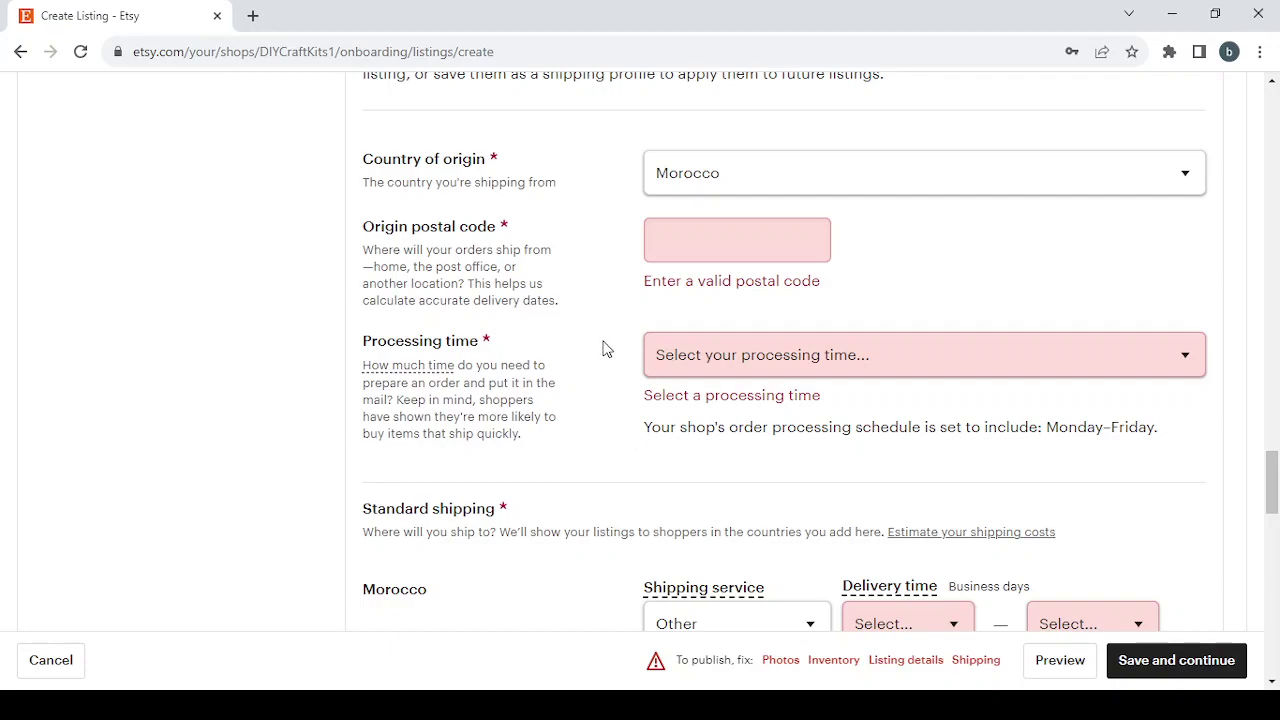
scroll(603, 349, "down", 2)
scroll(560, 354, "down", 1)
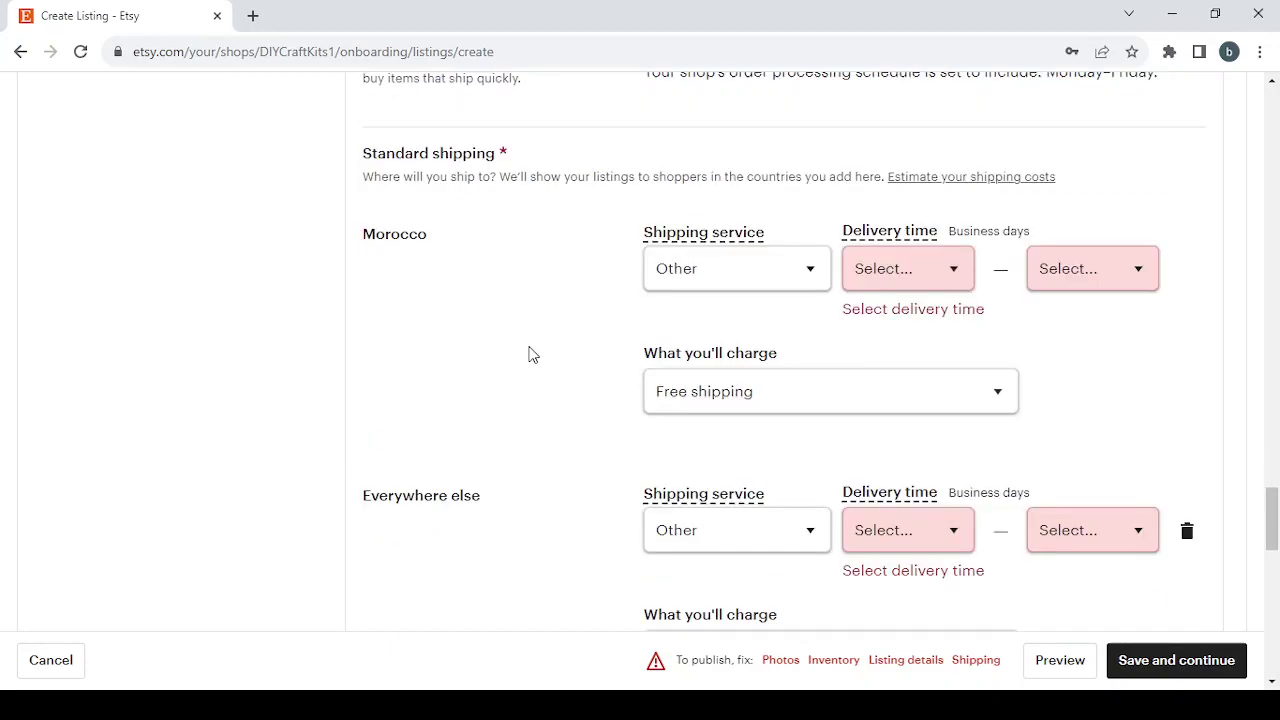
Return to the listing's Photos section and look over the photo and video upload areas
left_click(785, 662)
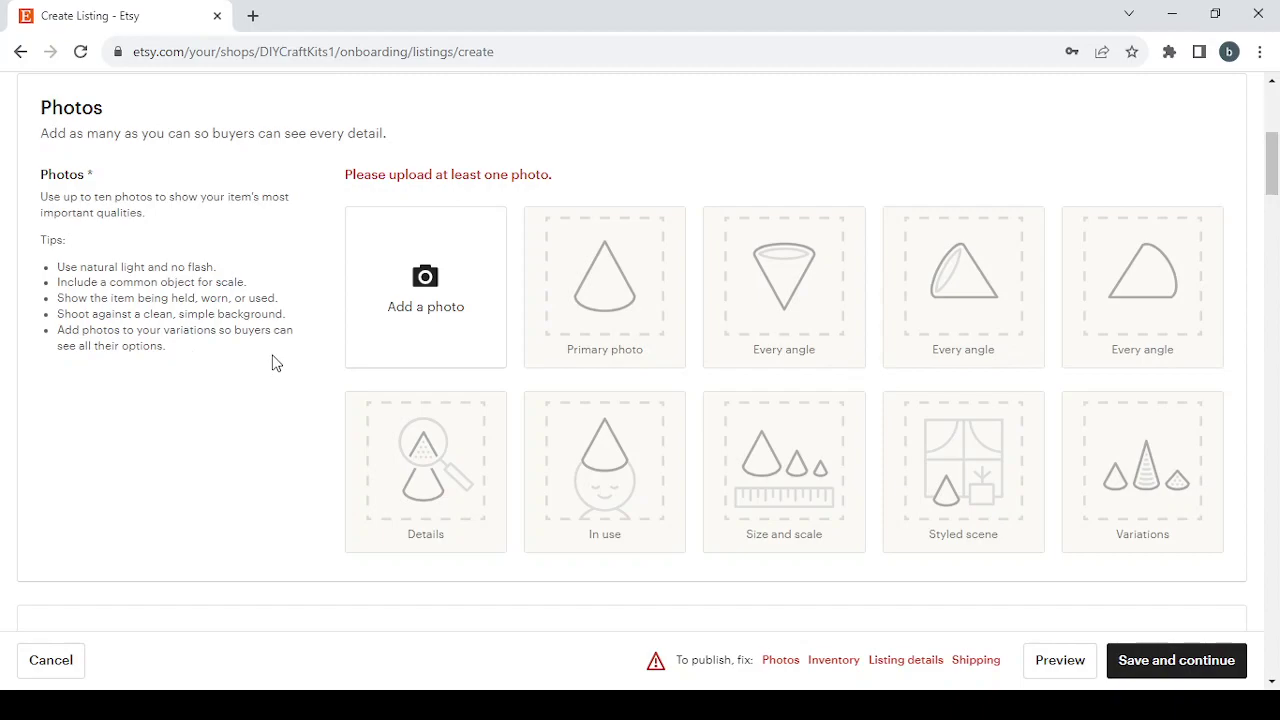
scroll(274, 360, "down", 3)
scroll(272, 362, "down", 3)
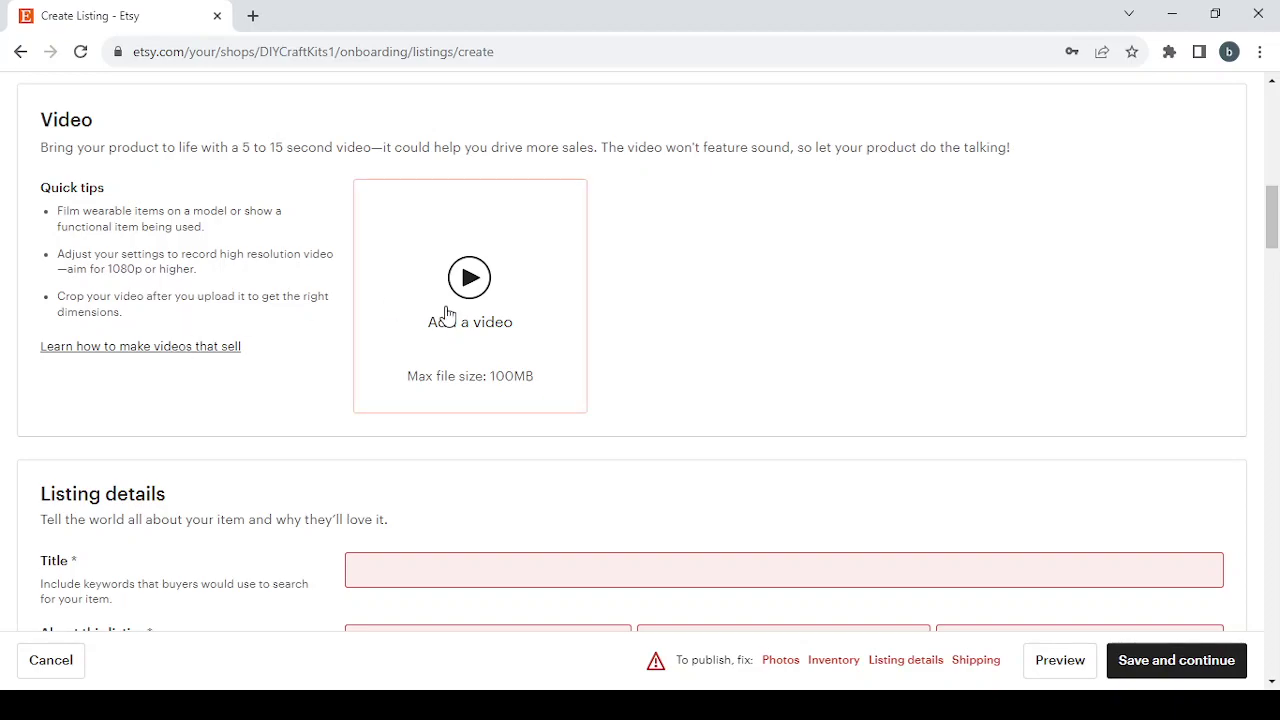
Enter "DIY Craft Kits" as the listing title in the Listing details section
scroll(743, 383, "down", 2)
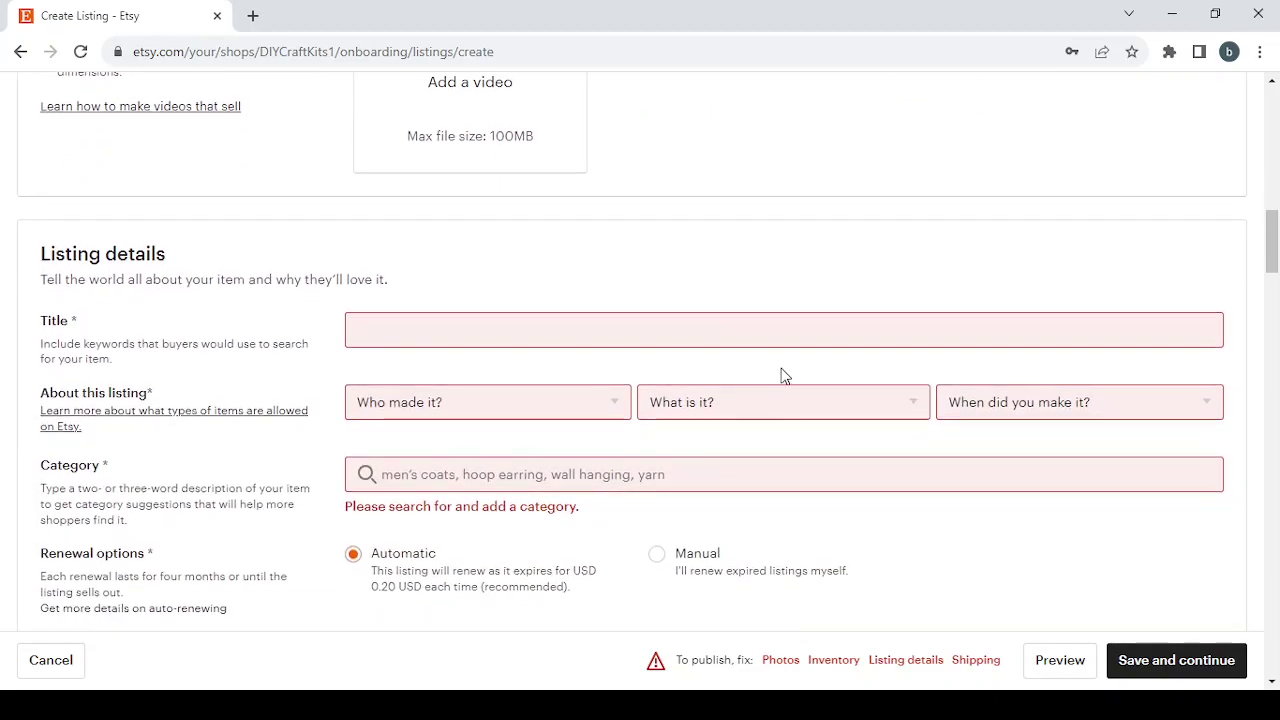
scroll(451, 259, "down", 1)
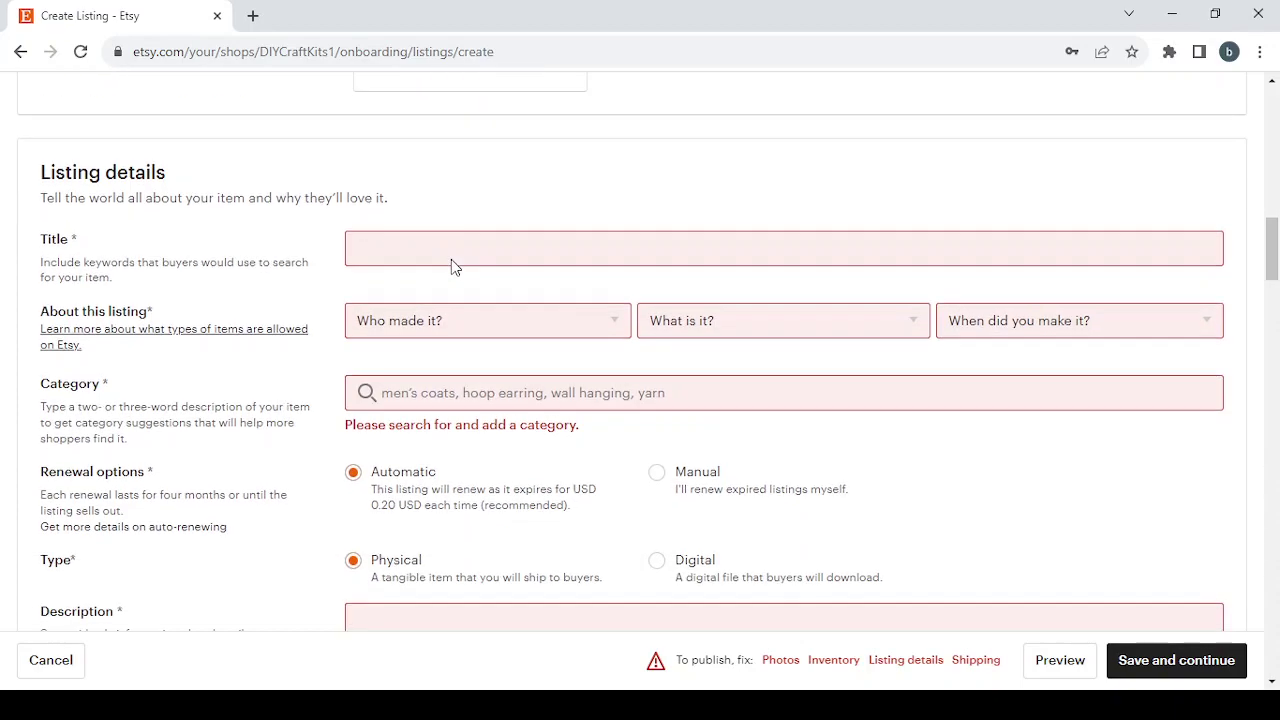
scroll(451, 259, "down", 1)
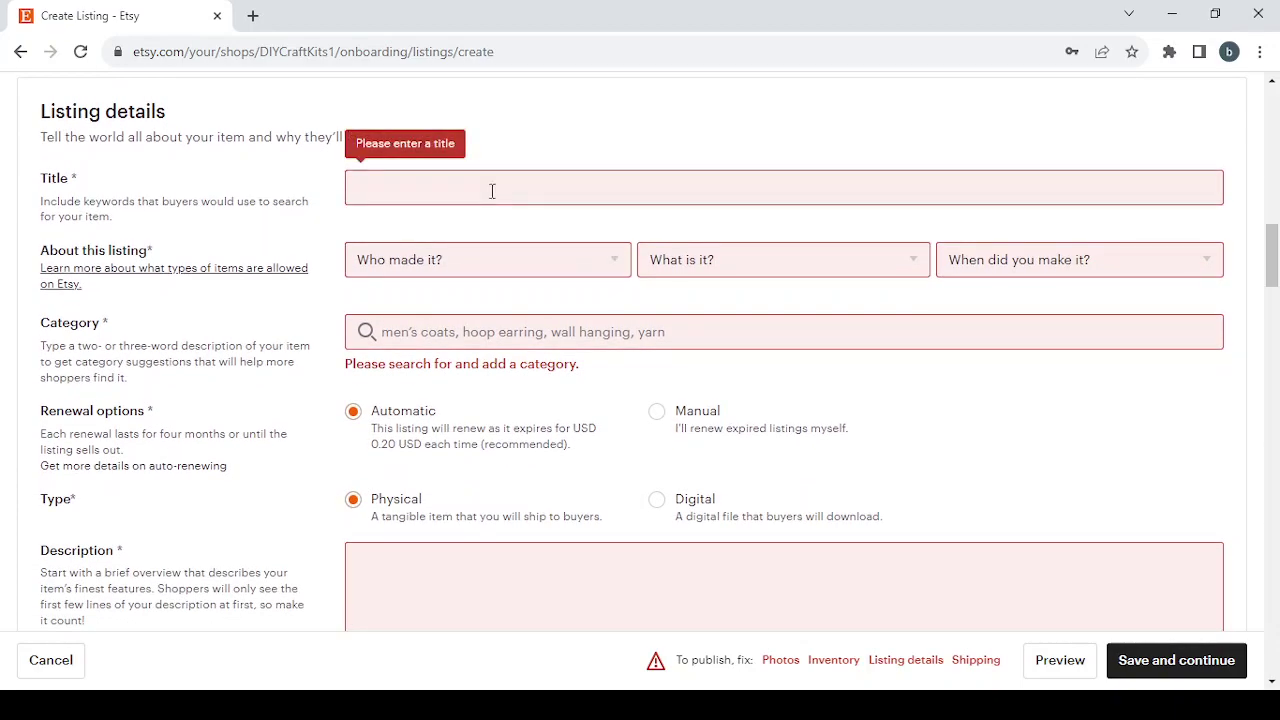
left_click(492, 191)
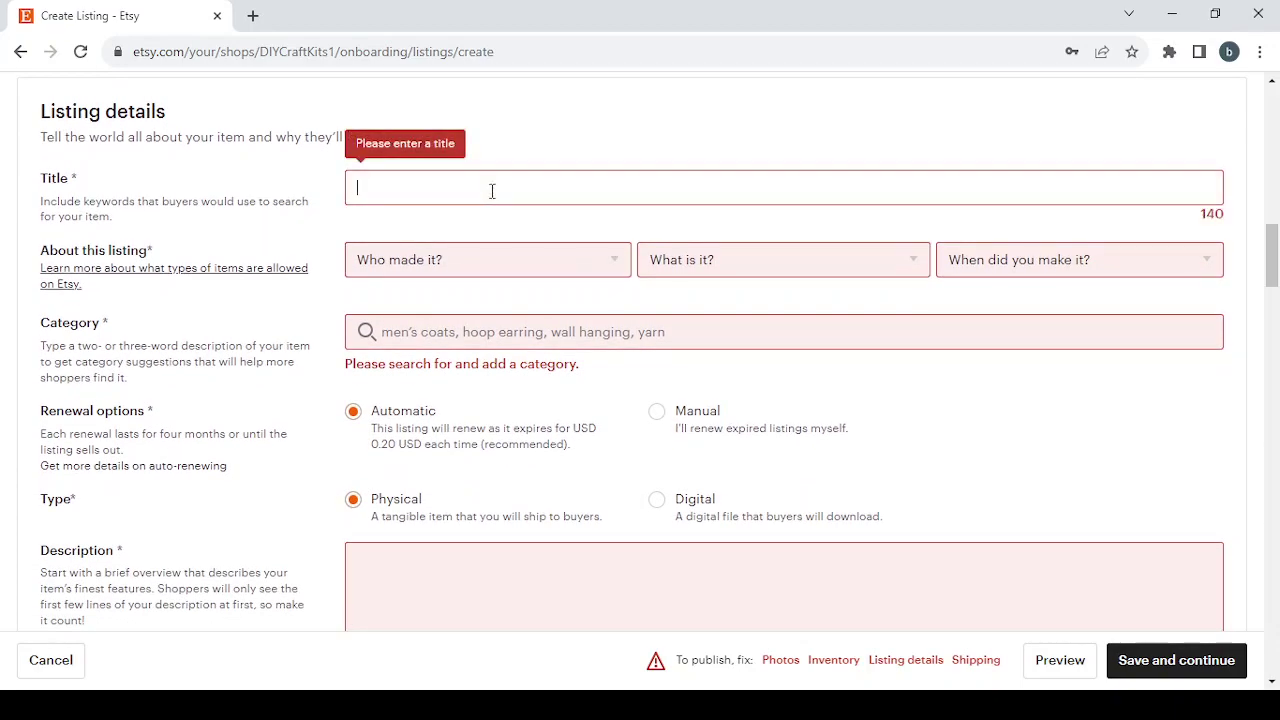
type("DIY Craft Kits")
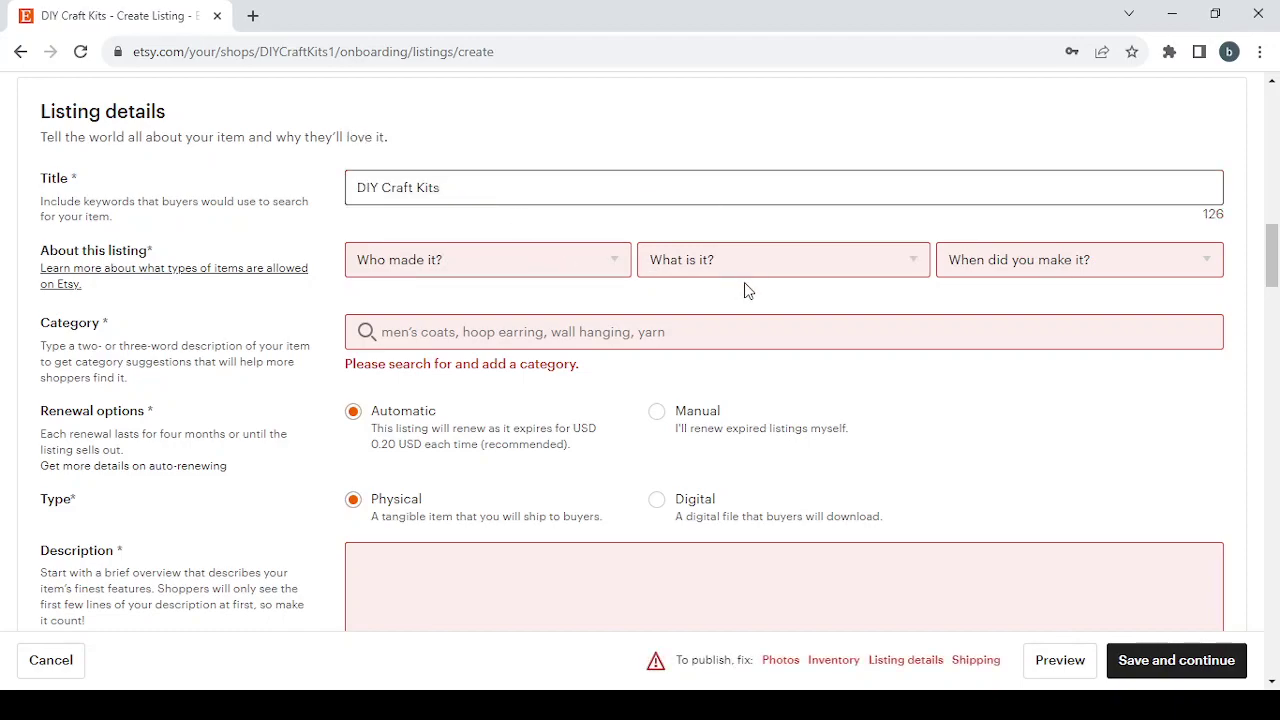
Describe the listing's origin as made by "I did", "A finished product", and made "Before 2004"
left_click(564, 273)
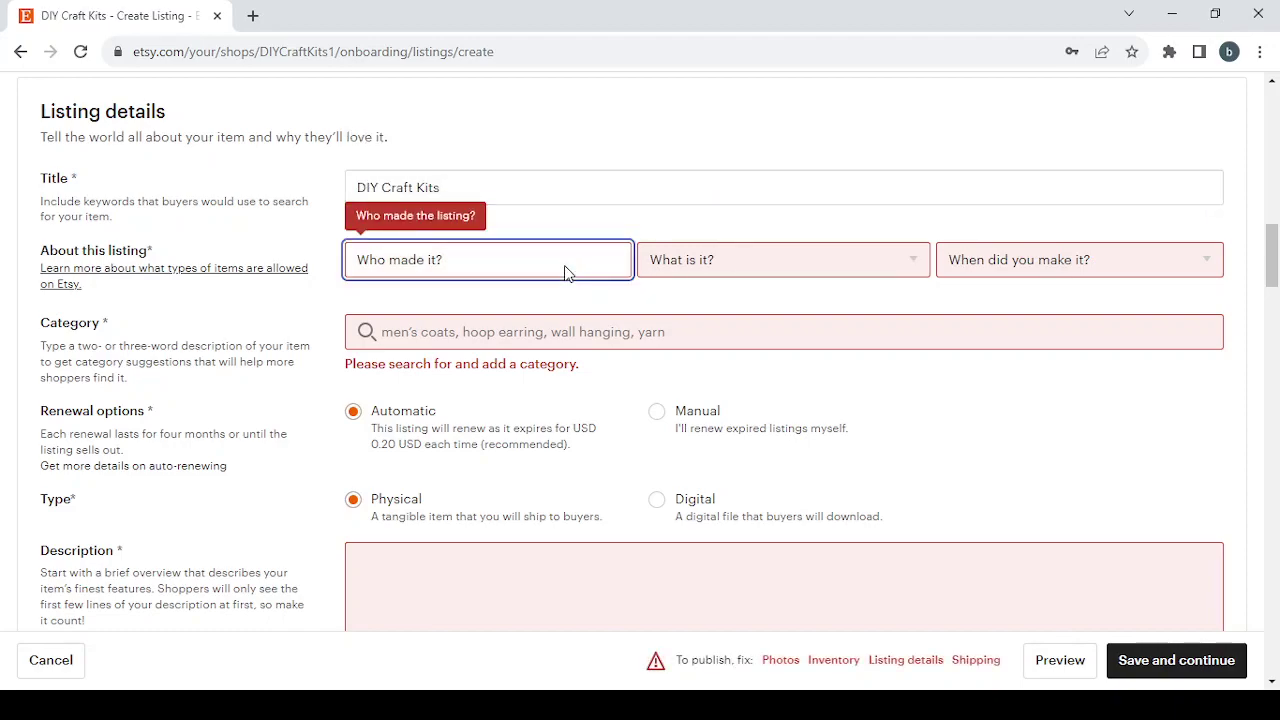
left_click(543, 322)
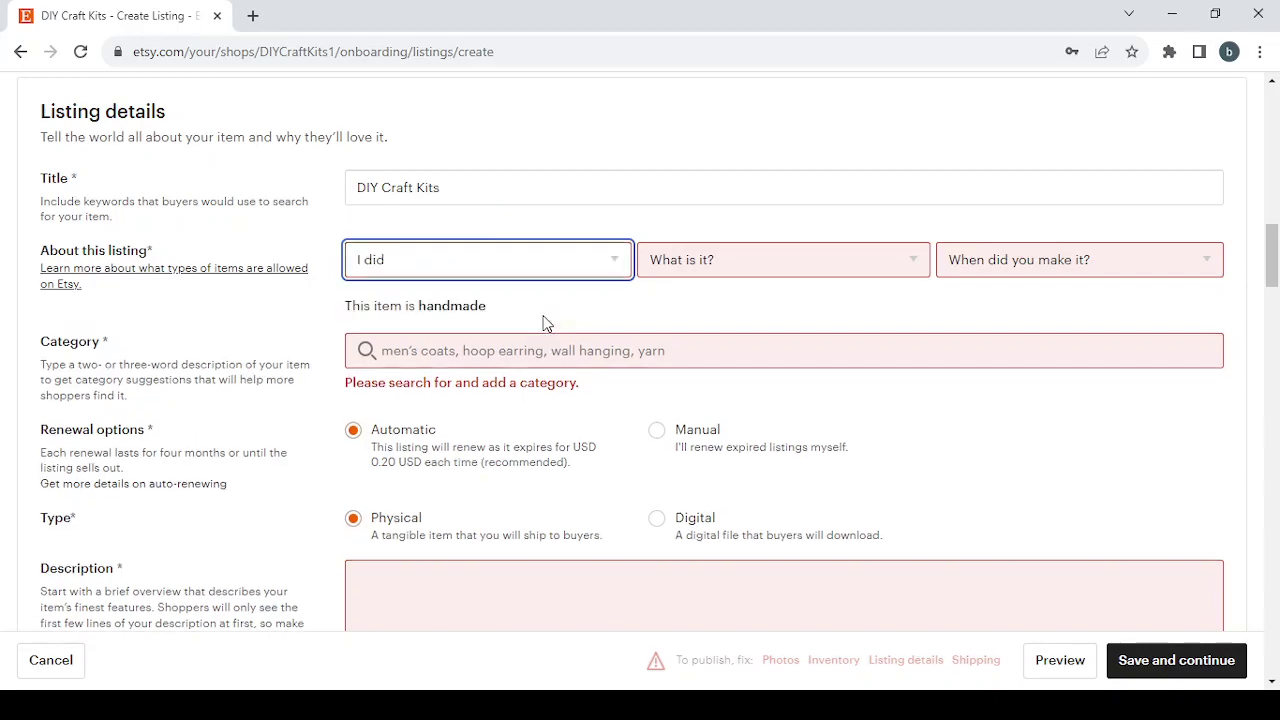
left_click(829, 257)
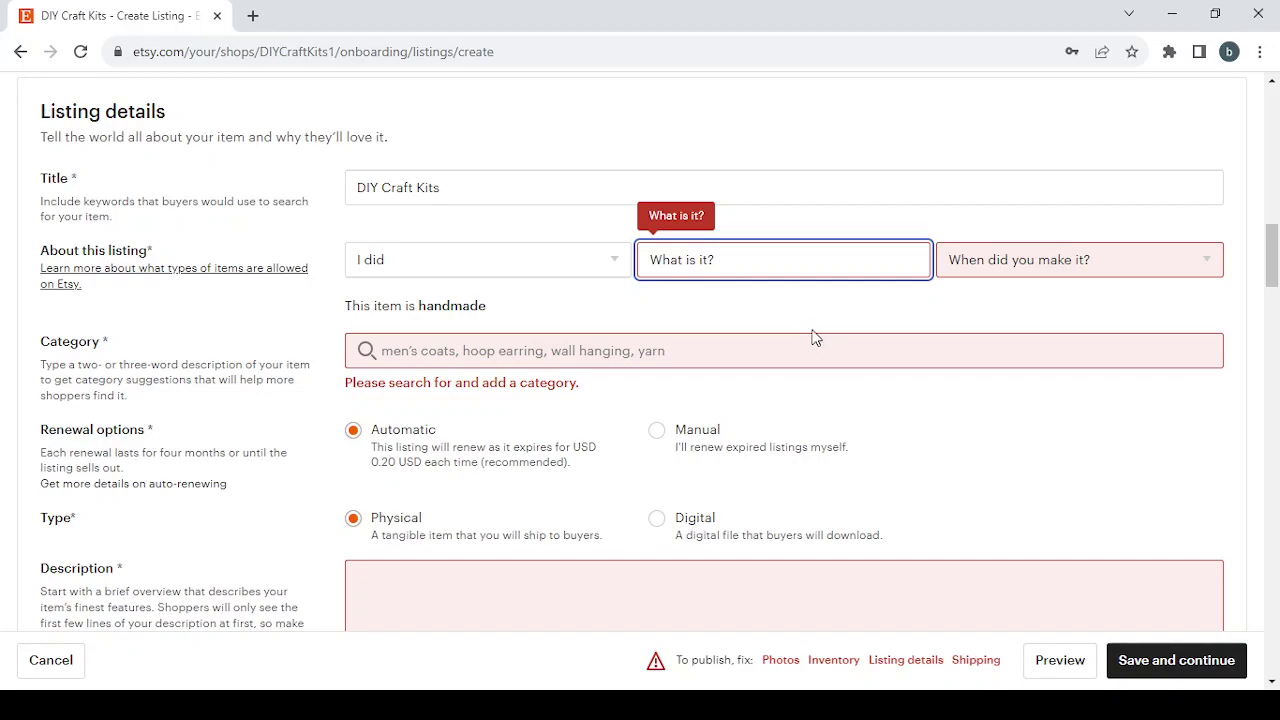
key("Down")
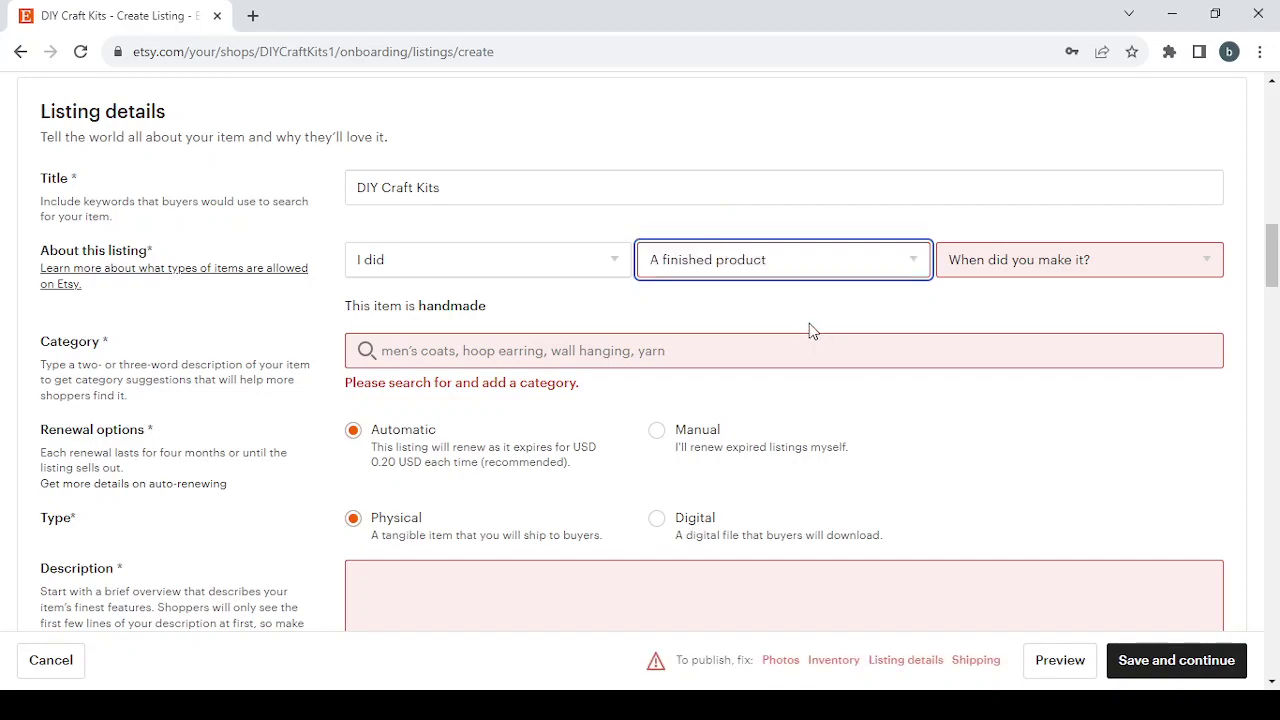
left_click(1103, 268)
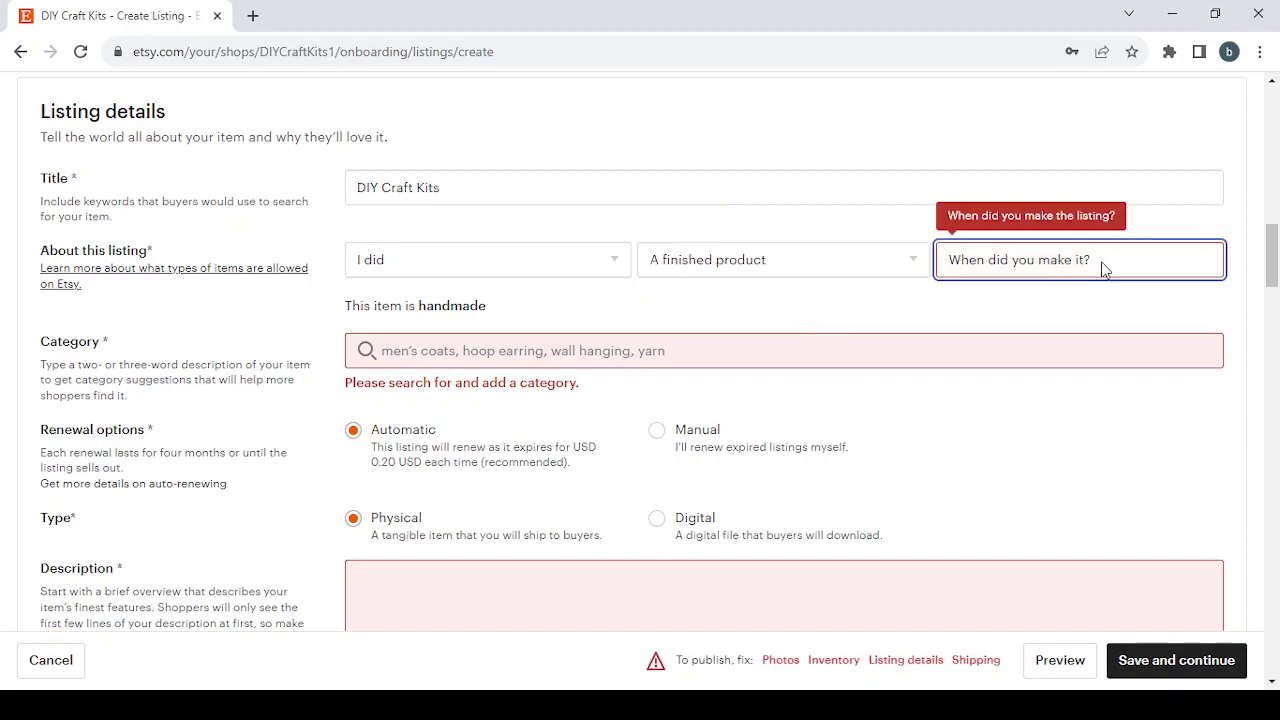
left_click(1050, 420)
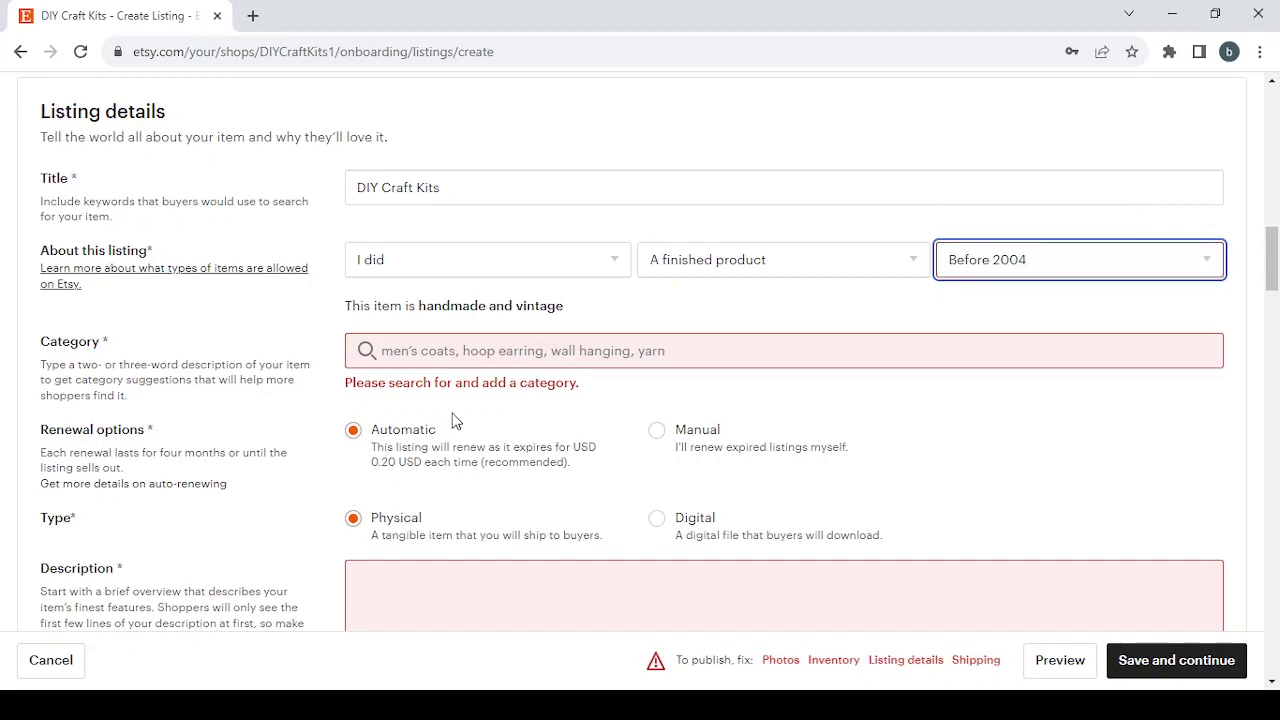
Search the listing categories for "DIY Craft Kits" and choose Kits under Craft Supplies & Tools, Patterns & How To
left_click(455, 353)
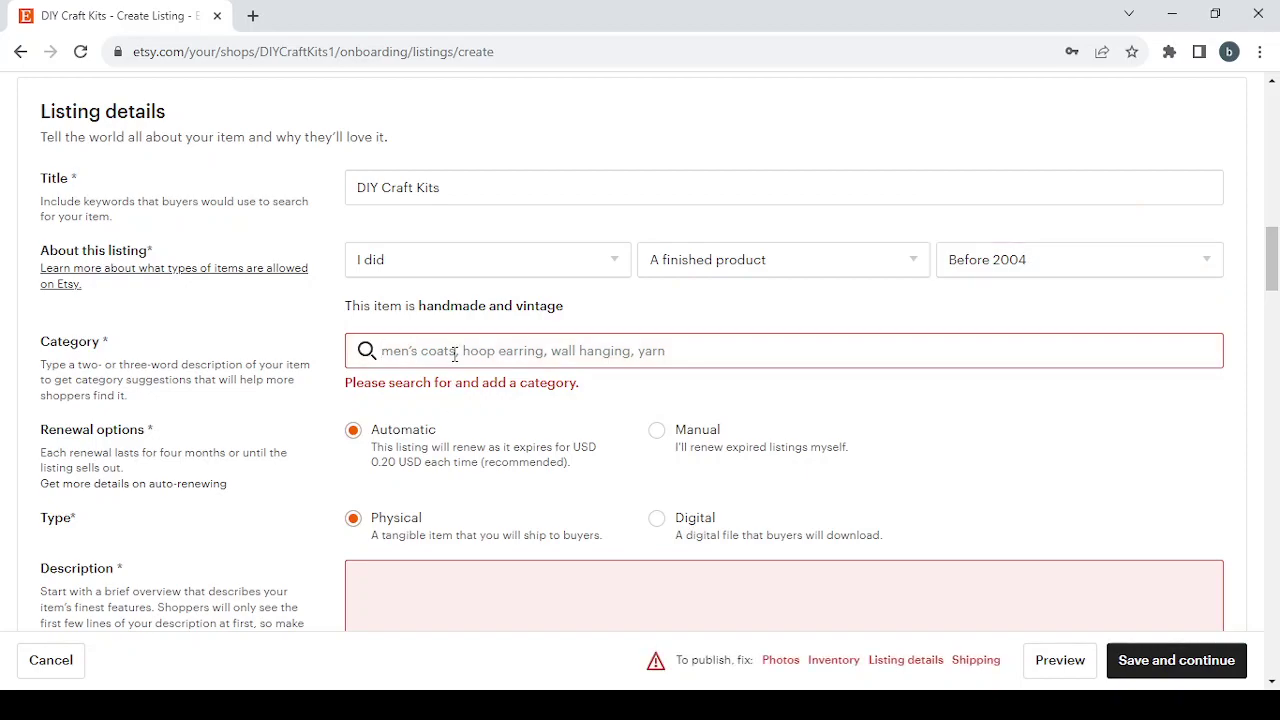
type("DIY Craft Kits")
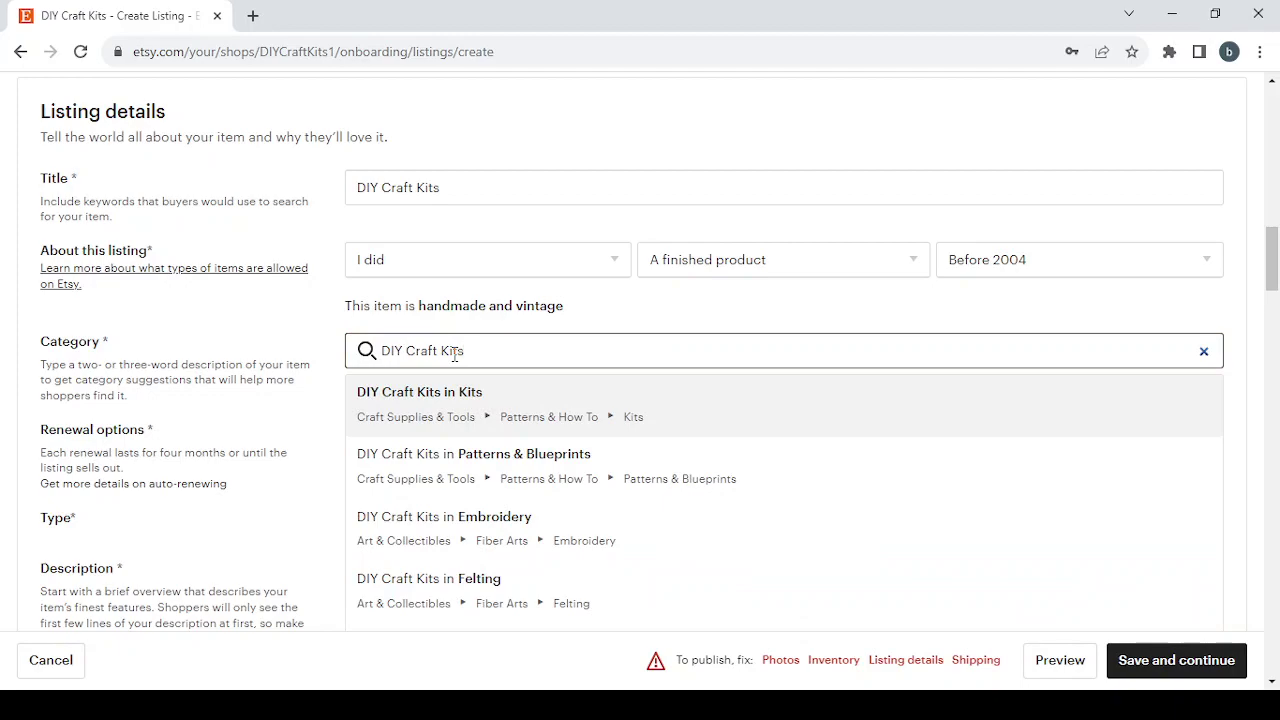
scroll(650, 430, "down", 3)
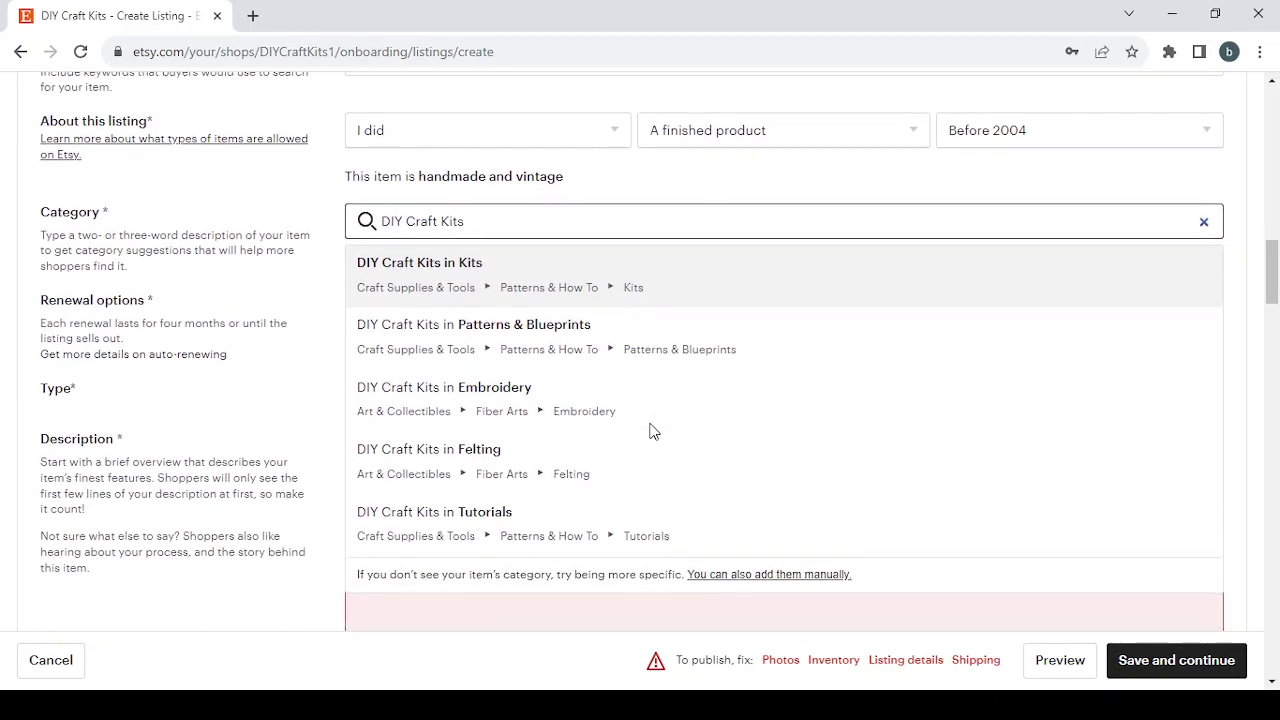
scroll(650, 430, "up", 2)
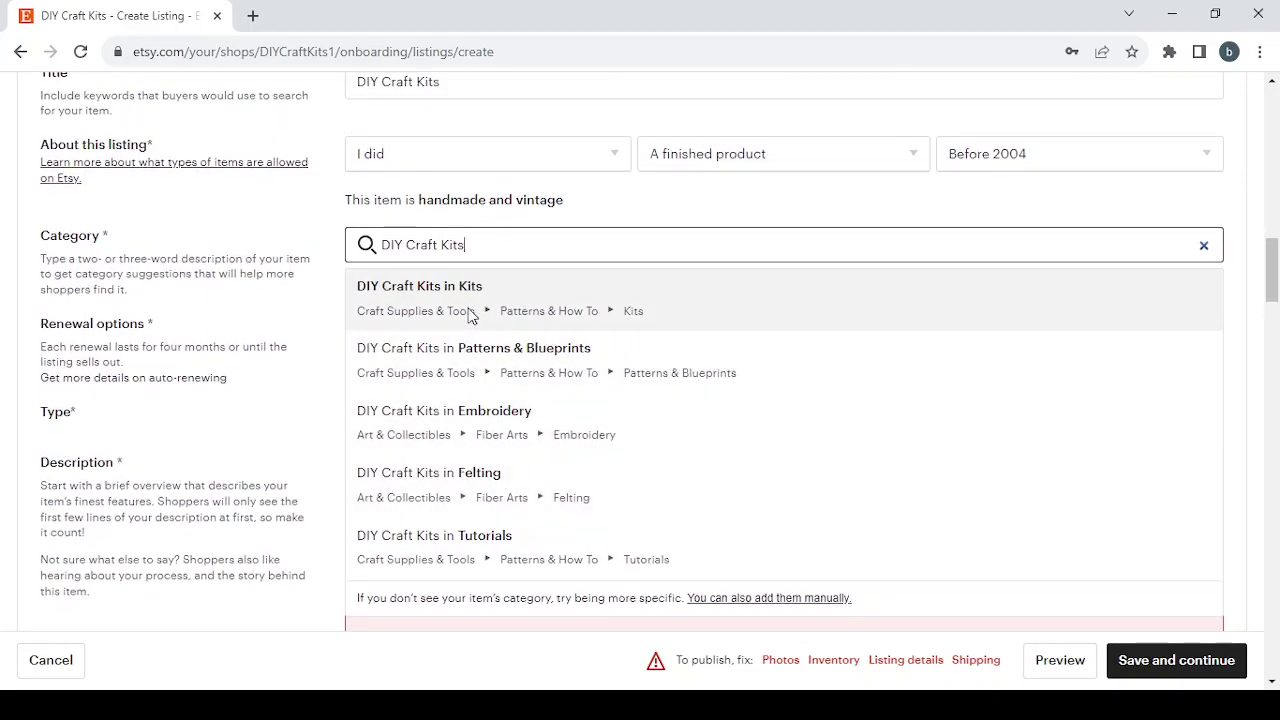
left_click(468, 305)
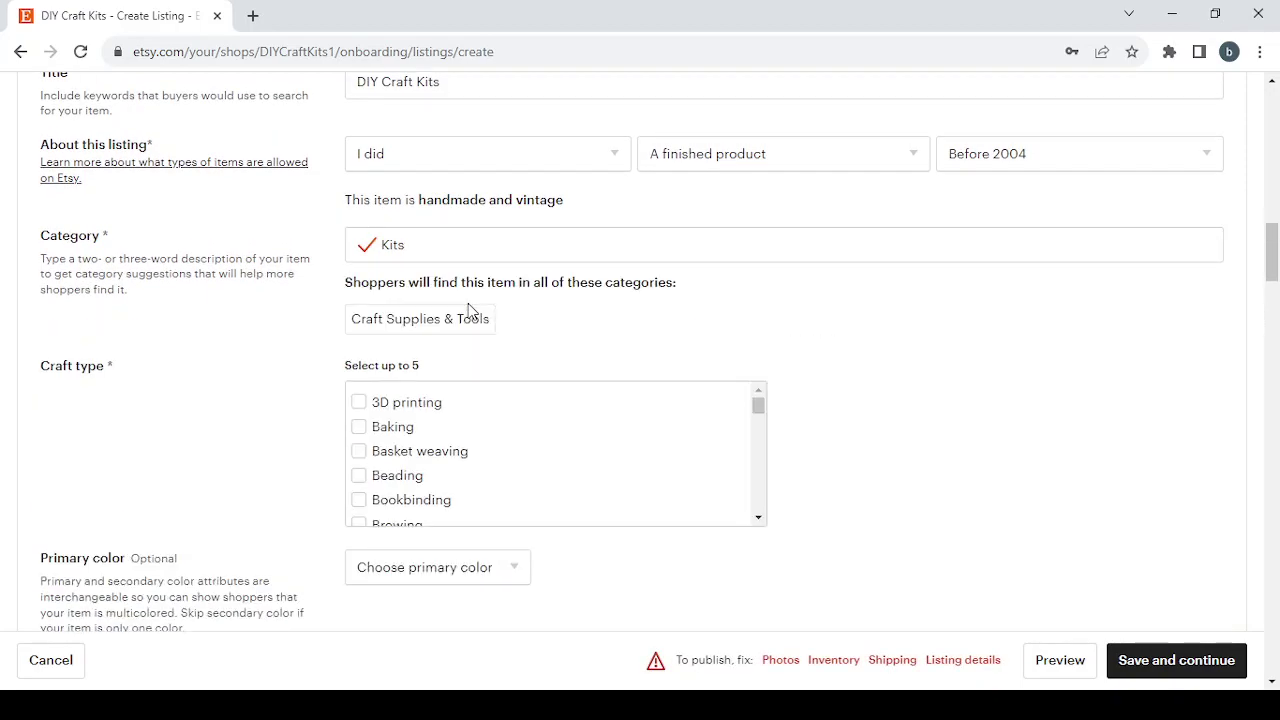
Look through the craft type options and select 3D printing for the listing
scroll(468, 305, "down", 1)
scroll(470, 311, "down", 1)
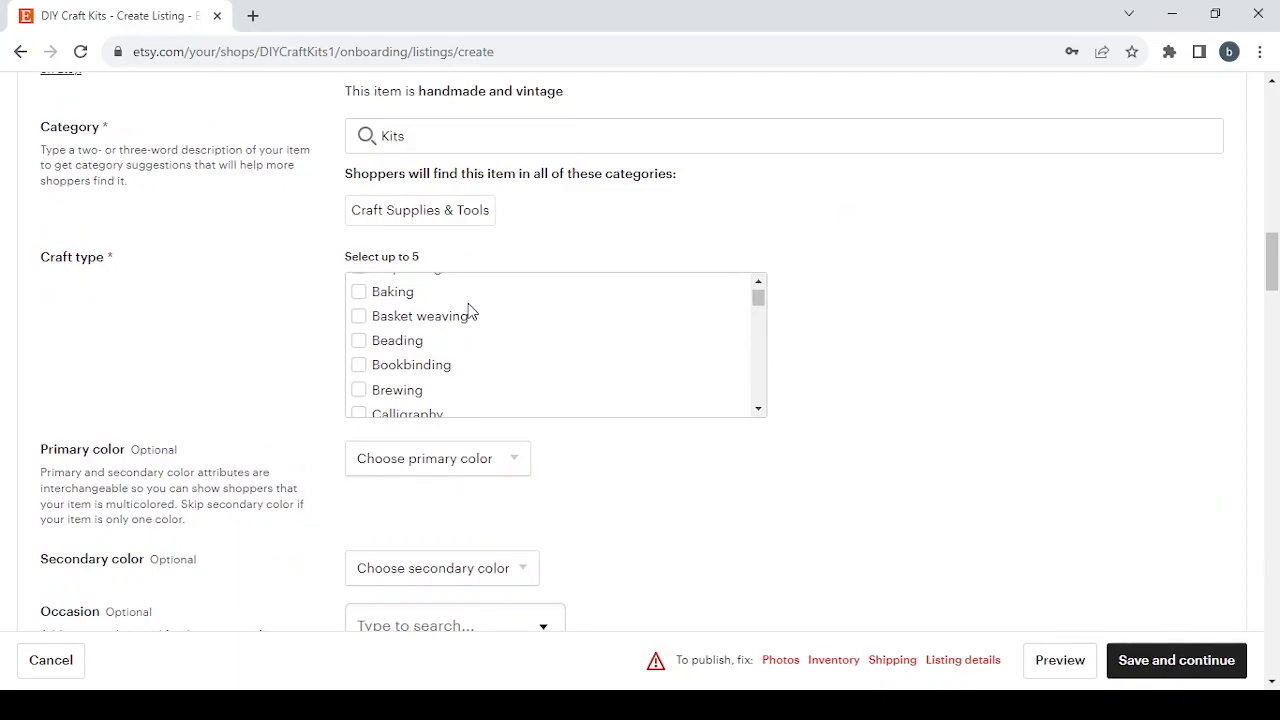
scroll(470, 311, "up", 1)
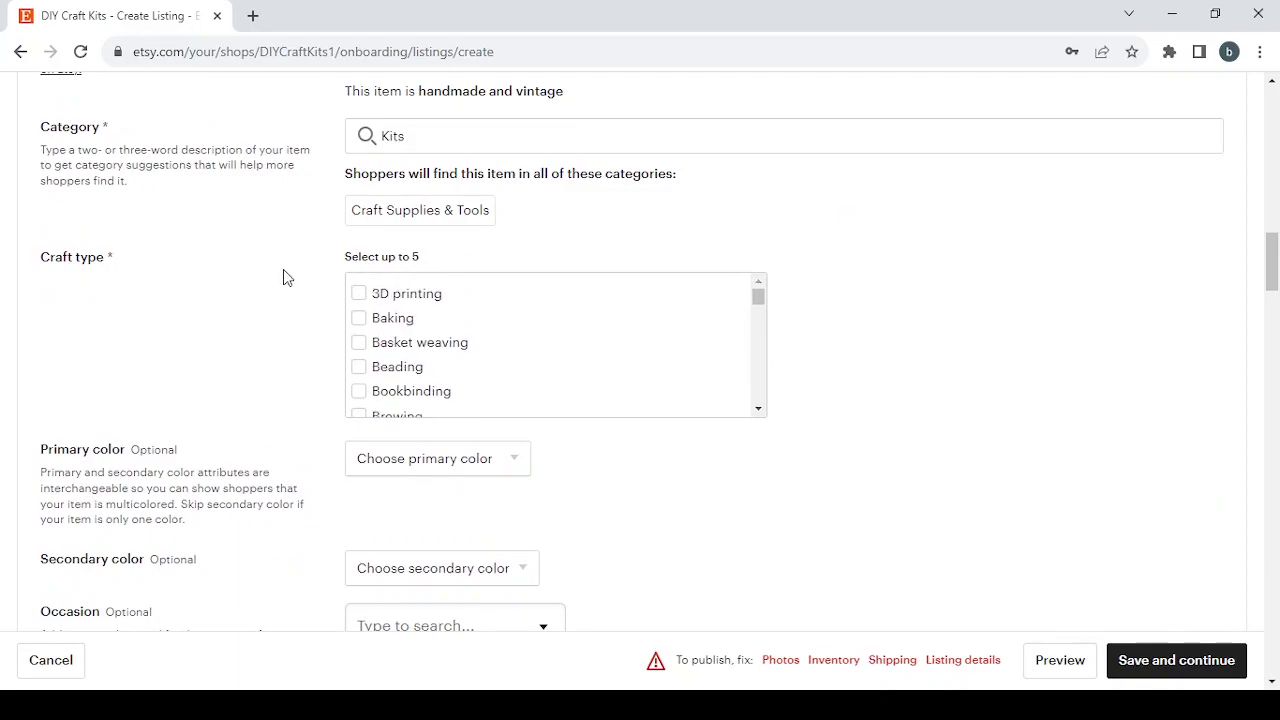
scroll(326, 329, "down", 1)
scroll(326, 329, "up", 1)
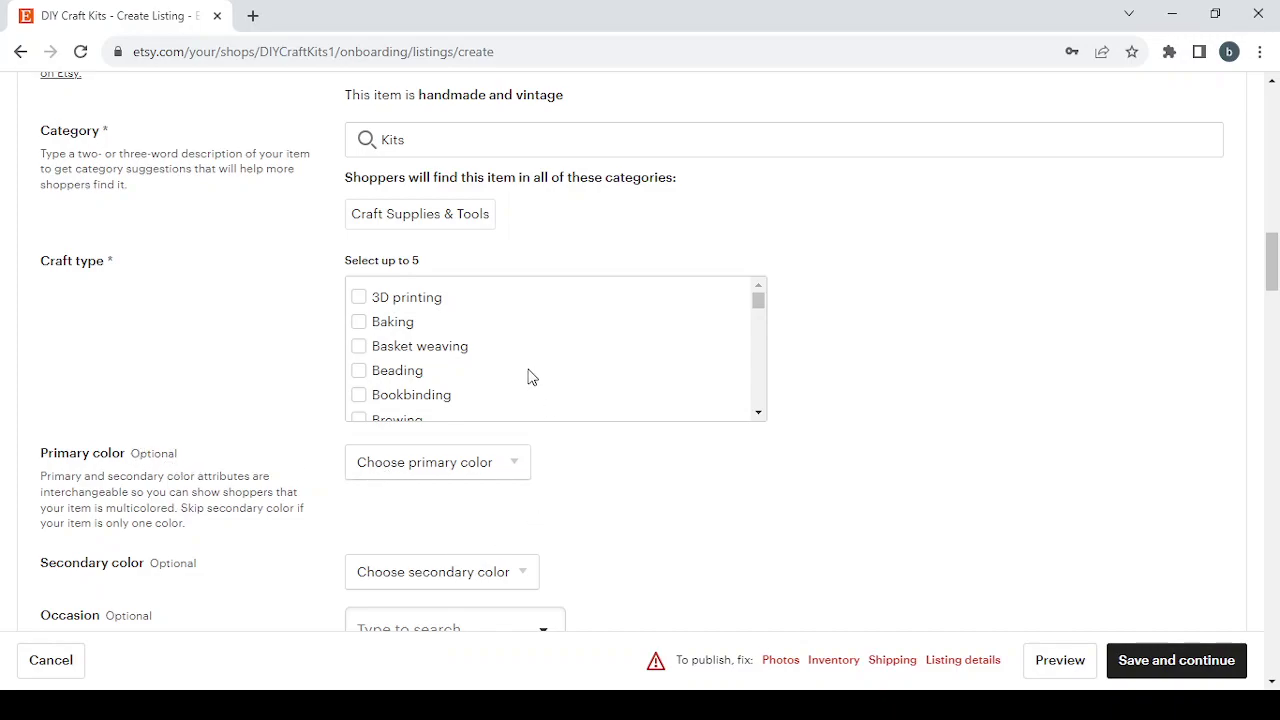
scroll(530, 376, "down", 2)
scroll(530, 376, "up", 2)
left_click(359, 300)
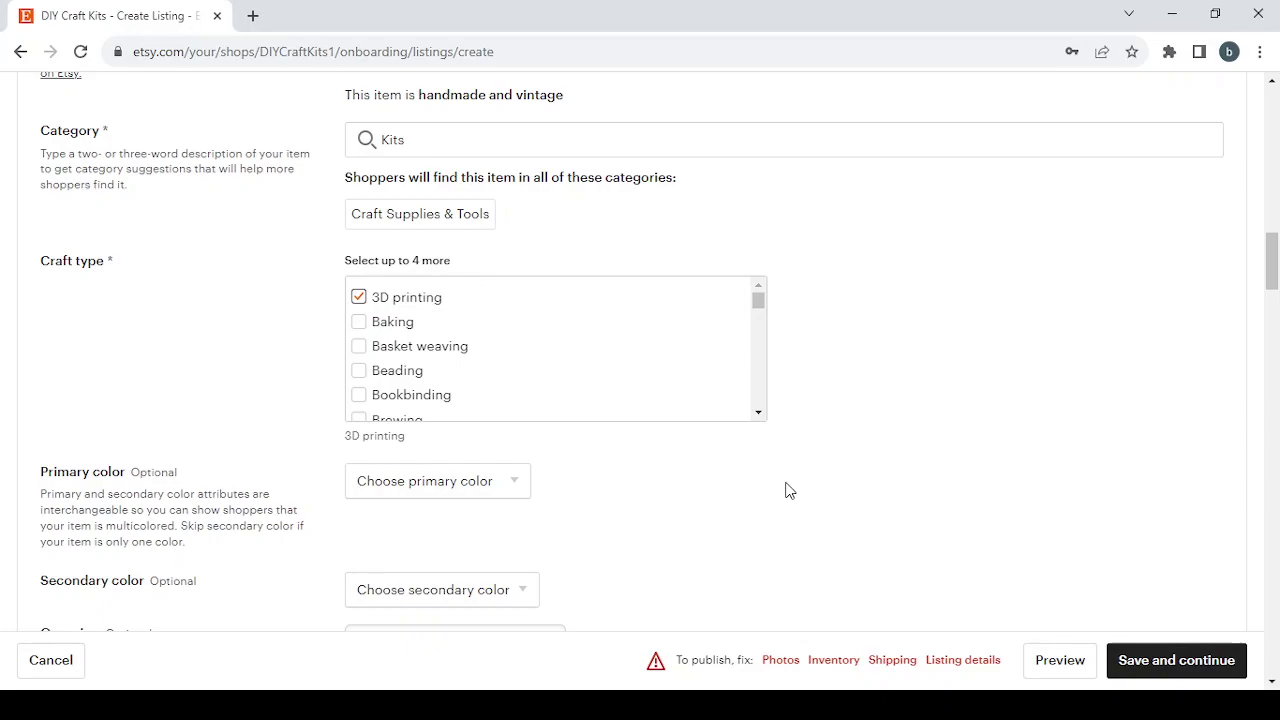
Look over the listing's optional color attributes and the available Holiday and Occasion choices
scroll(786, 490, "down", 3)
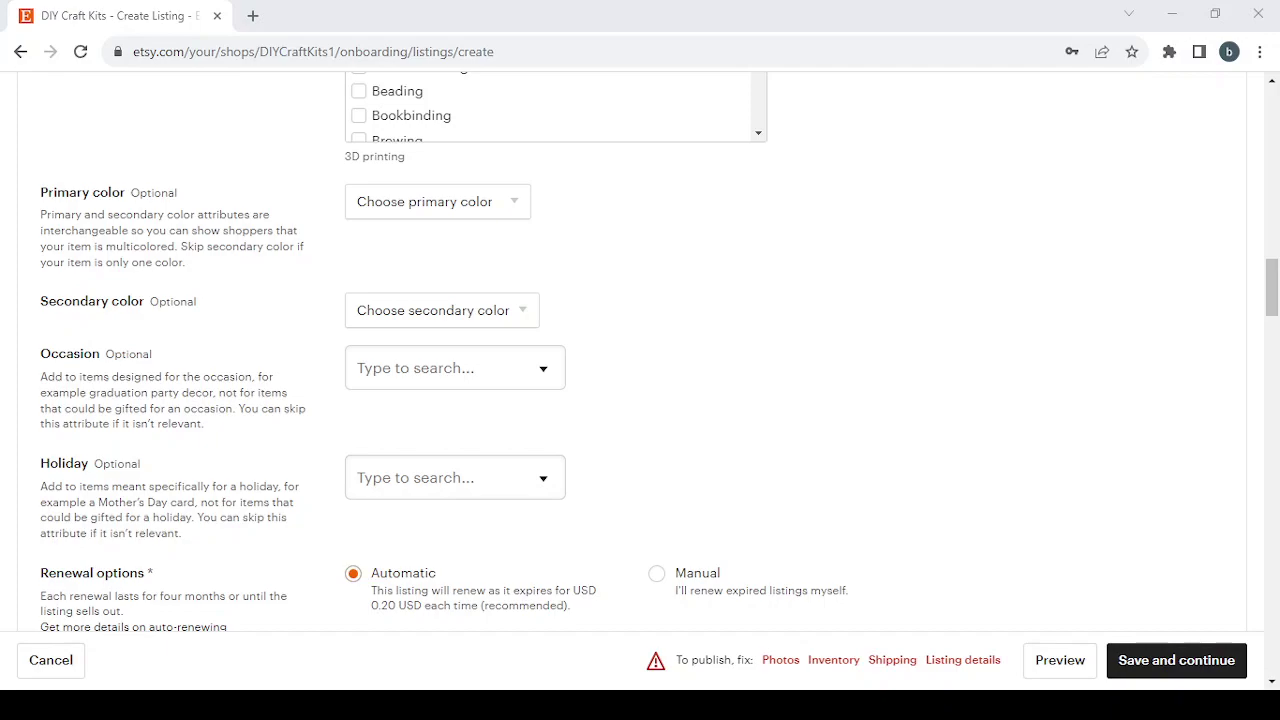
left_click(491, 326)
scroll(486, 374, "down", 3)
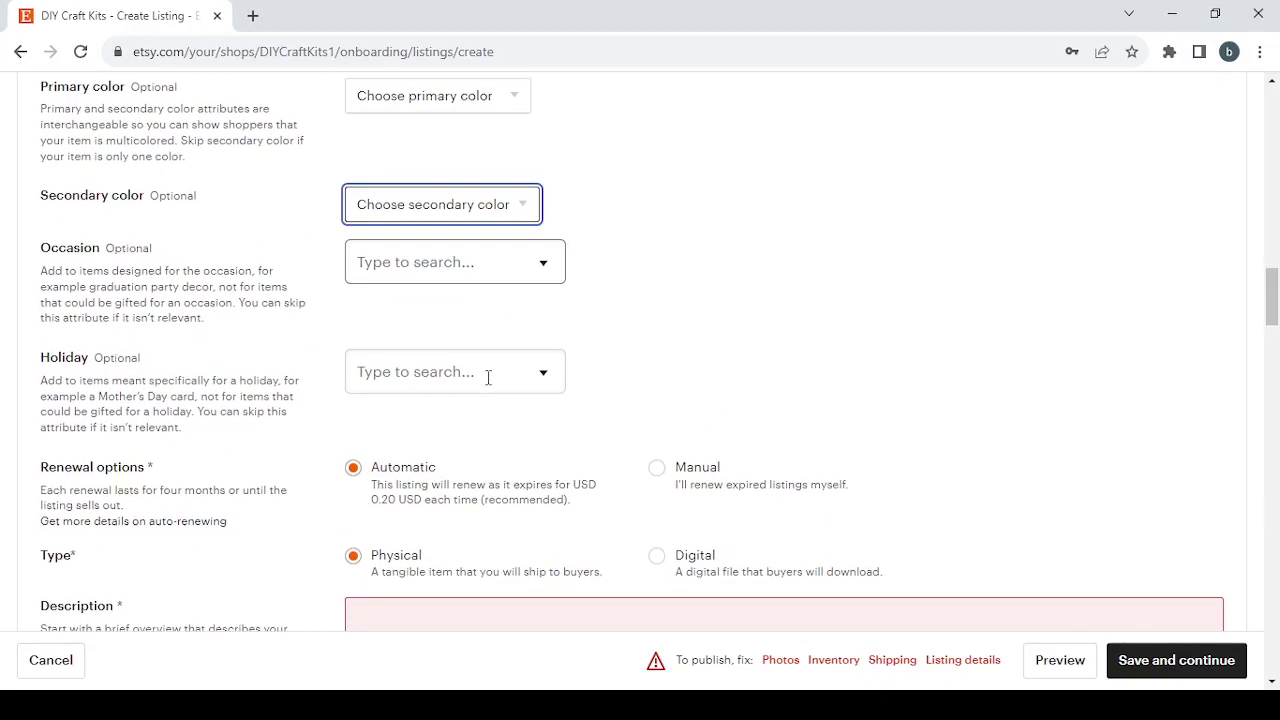
left_click(456, 317)
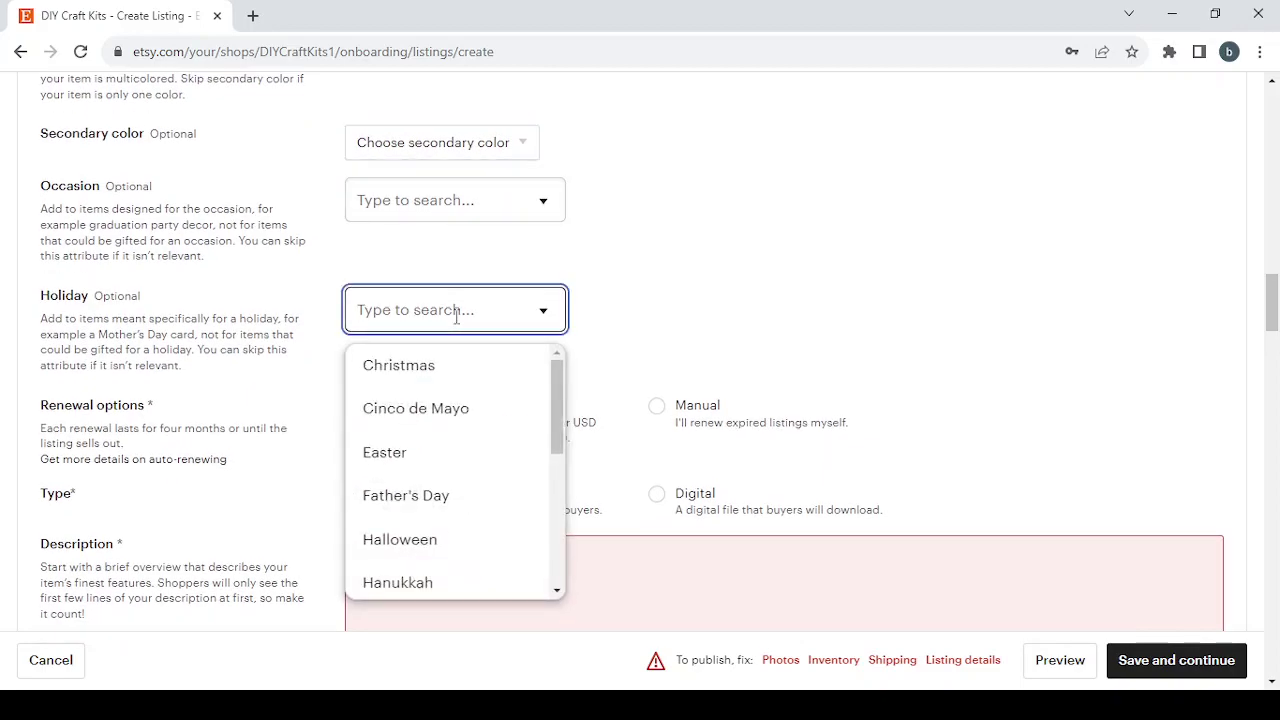
left_click(443, 193)
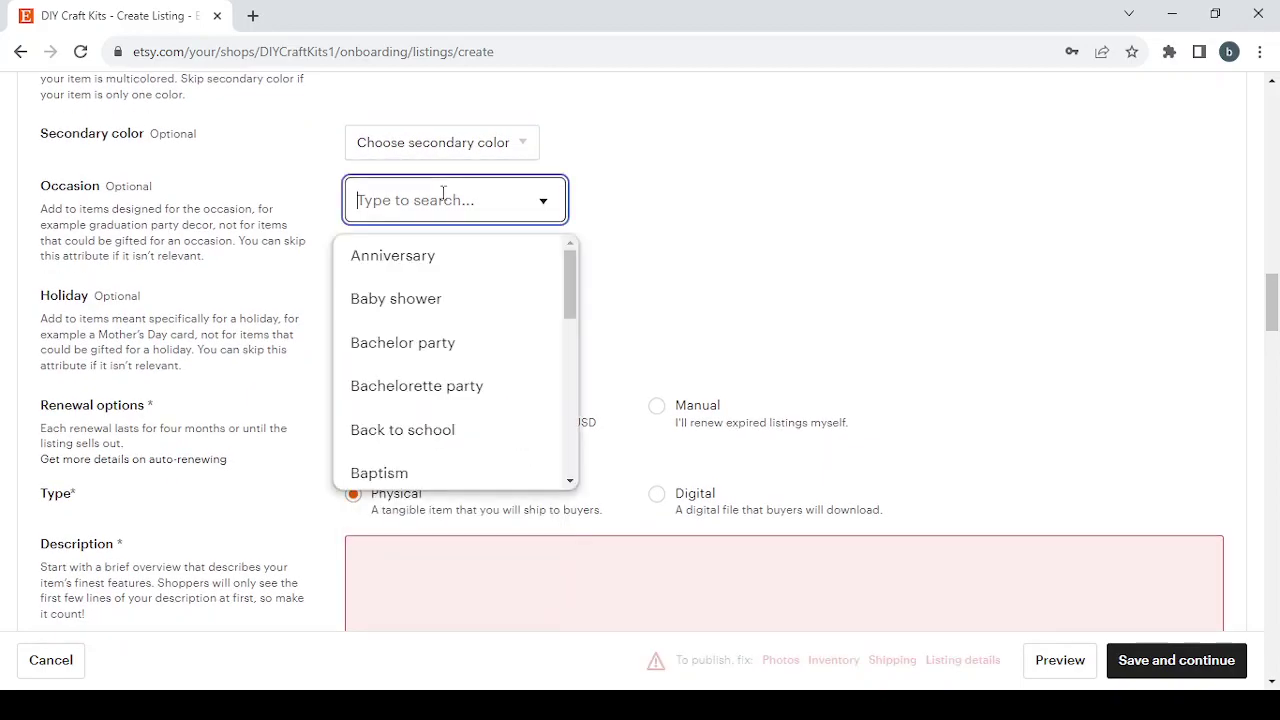
scroll(471, 374, "down", 6)
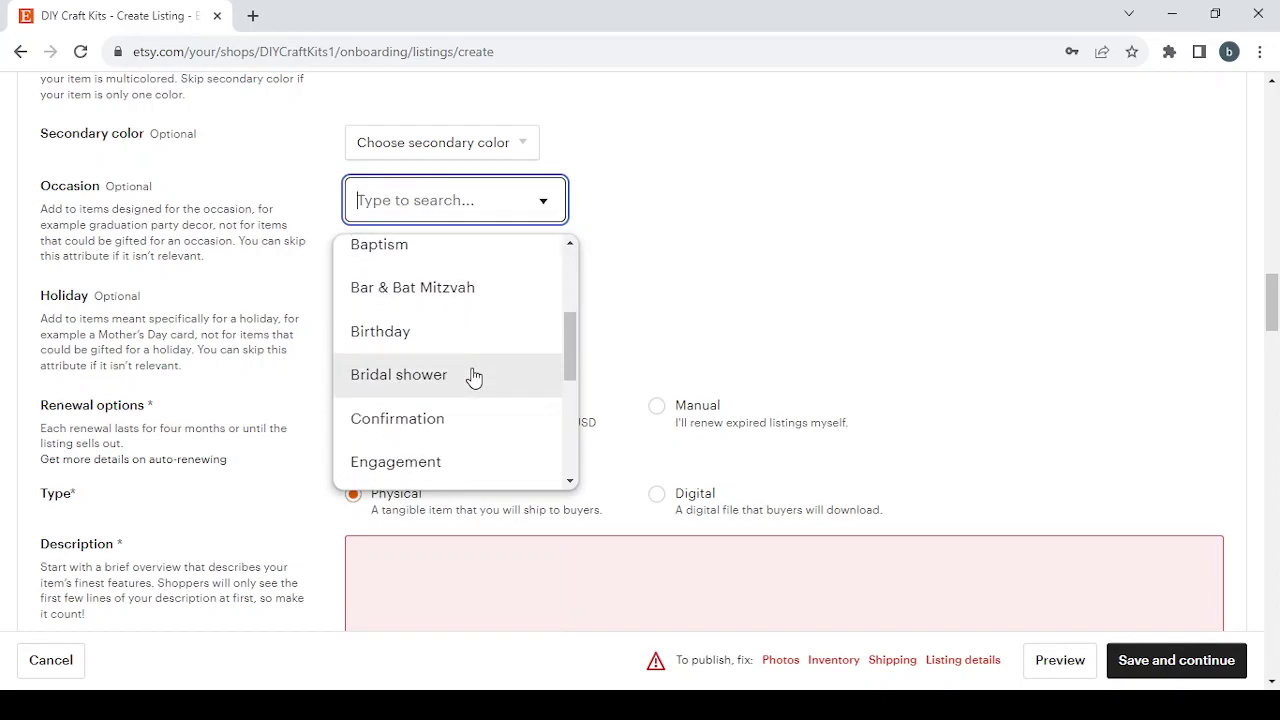
left_click(628, 315)
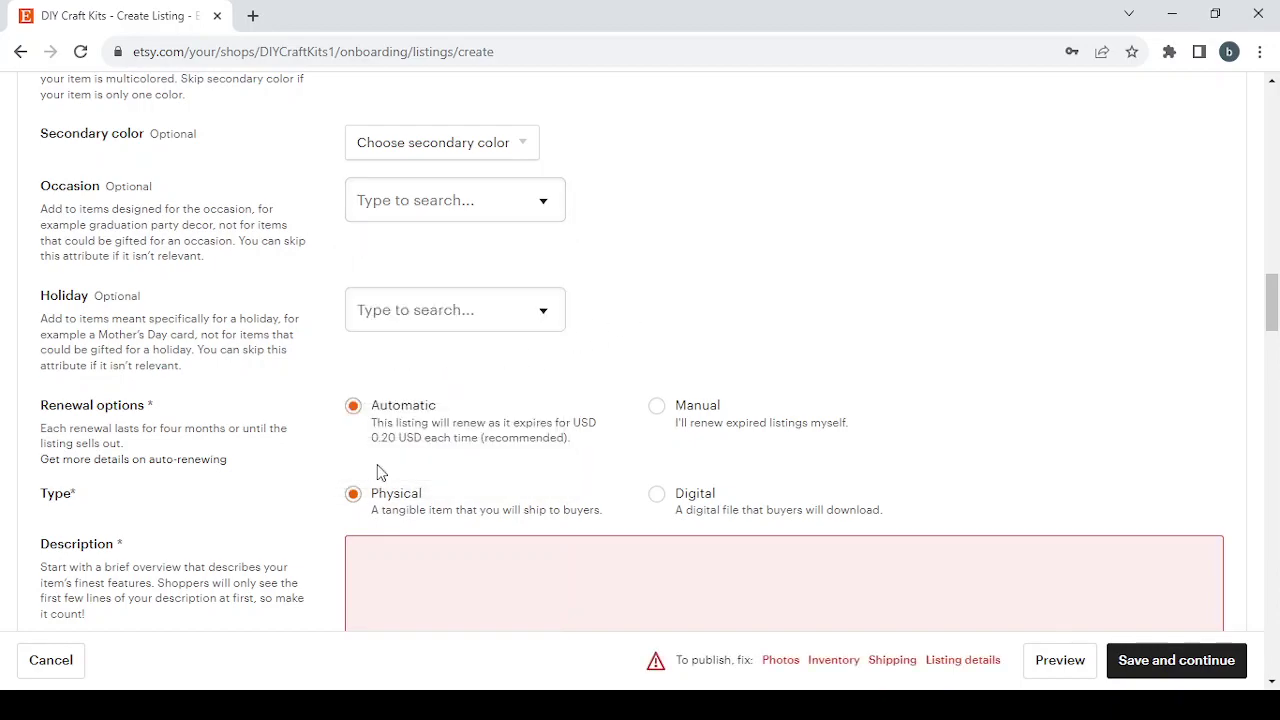
Set the listing's renewal option to Manual
scroll(379, 465, "down", 1)
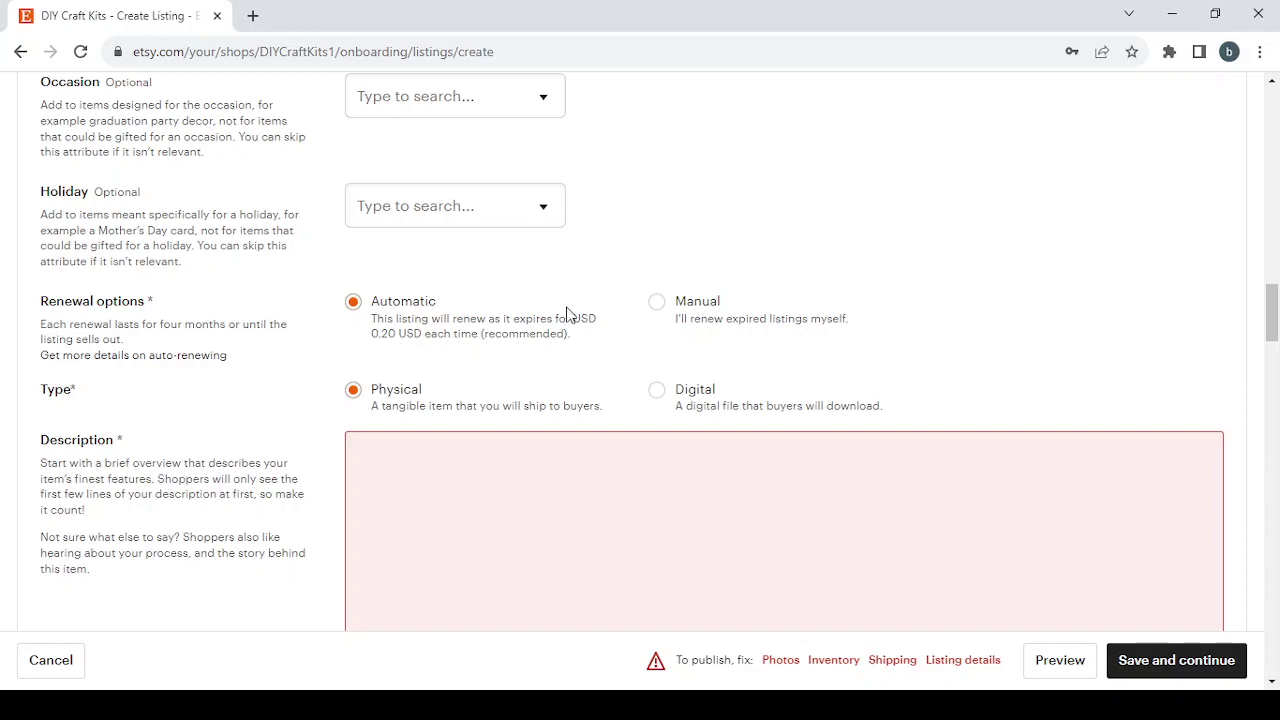
left_click(664, 316)
scroll(343, 284, "down", 2)
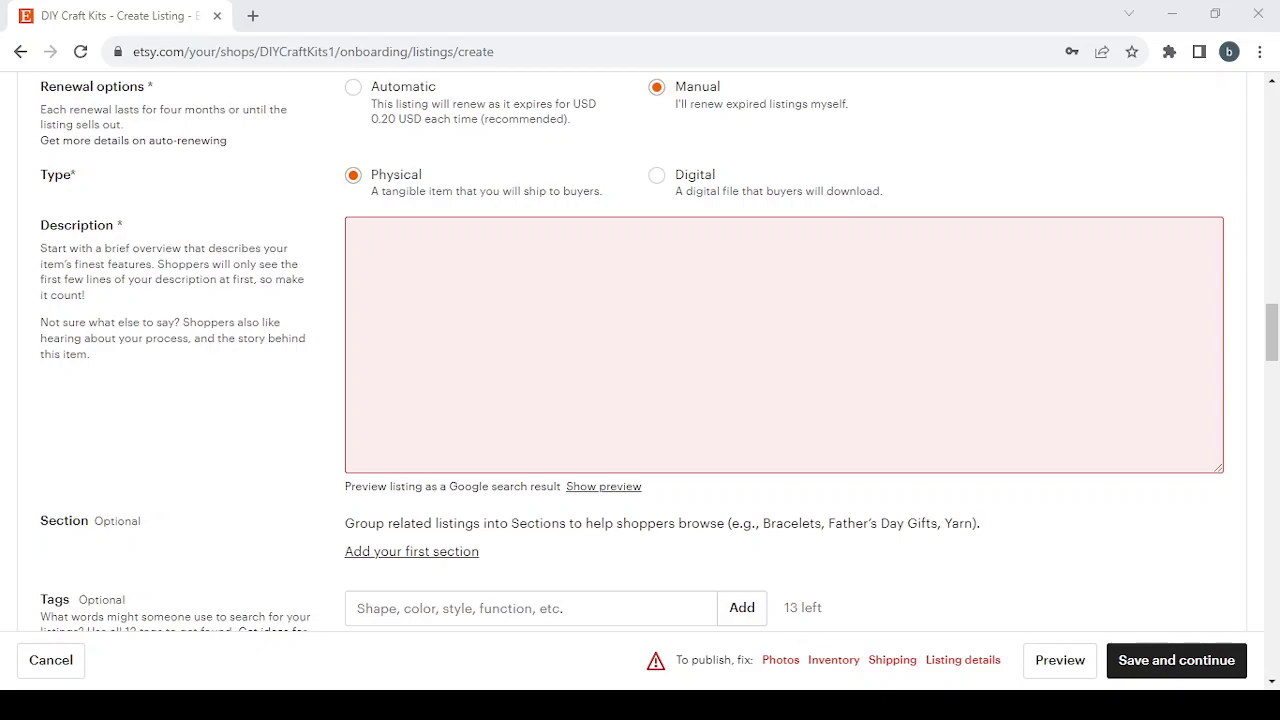
key("alt+Tab")
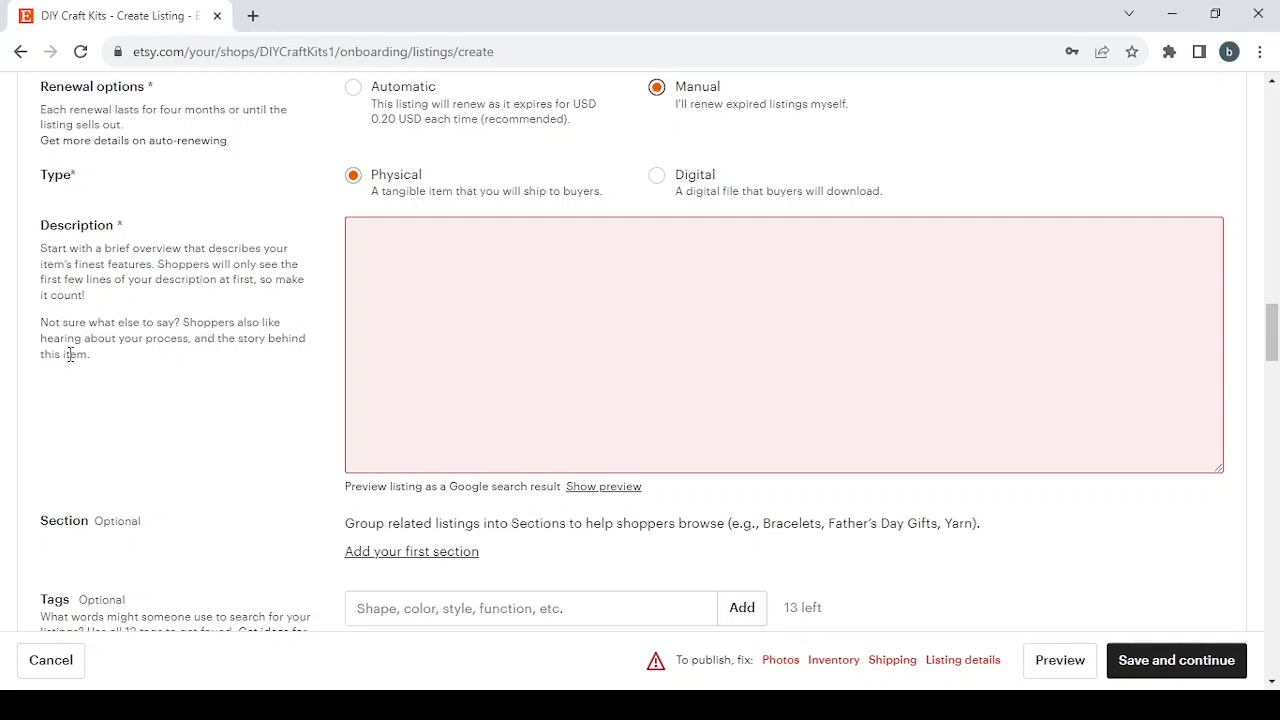
Set the listing's price to USD 29.99 under Inventory and pricing
scroll(292, 366, "down", 2)
scroll(292, 372, "down", 1)
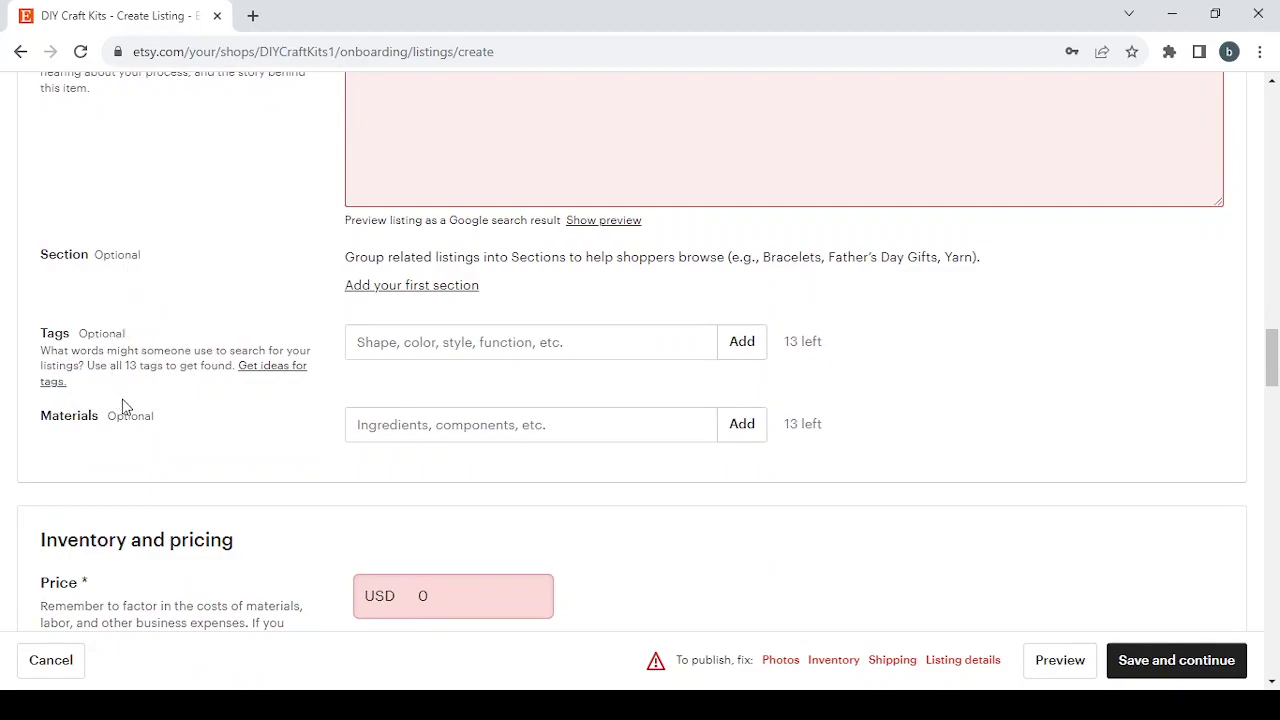
scroll(472, 440, "down", 3)
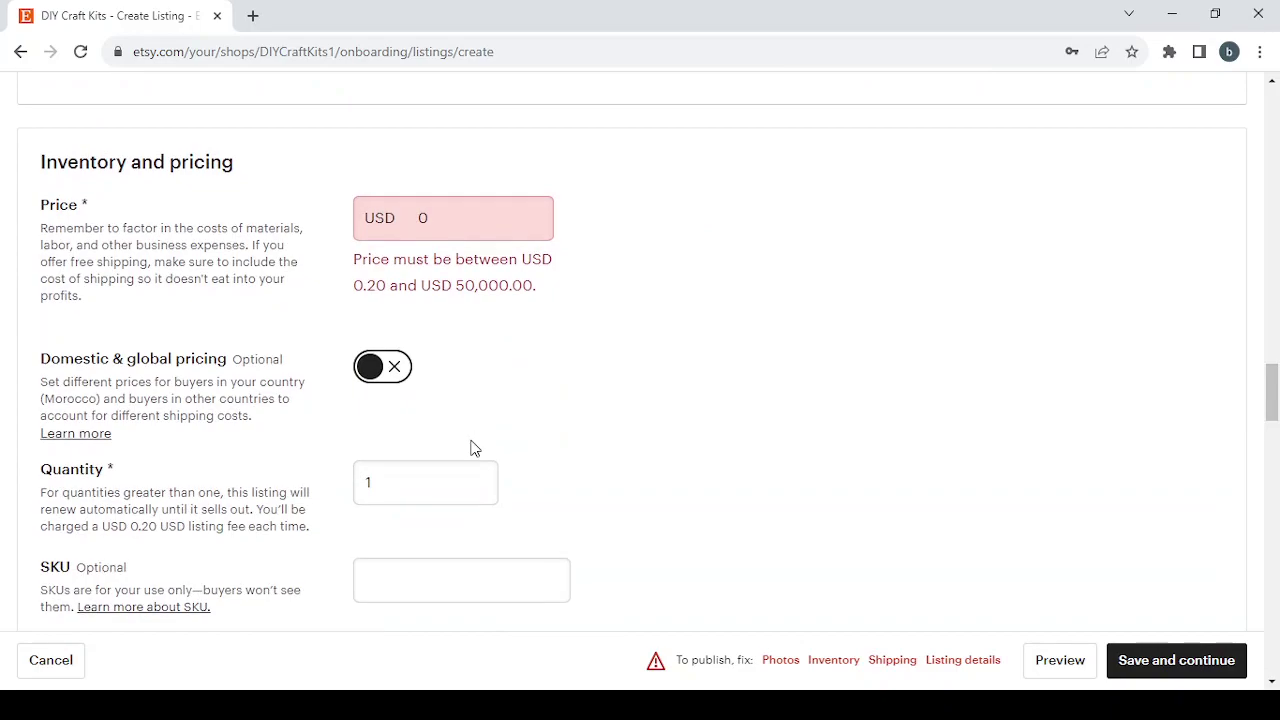
left_click(449, 220)
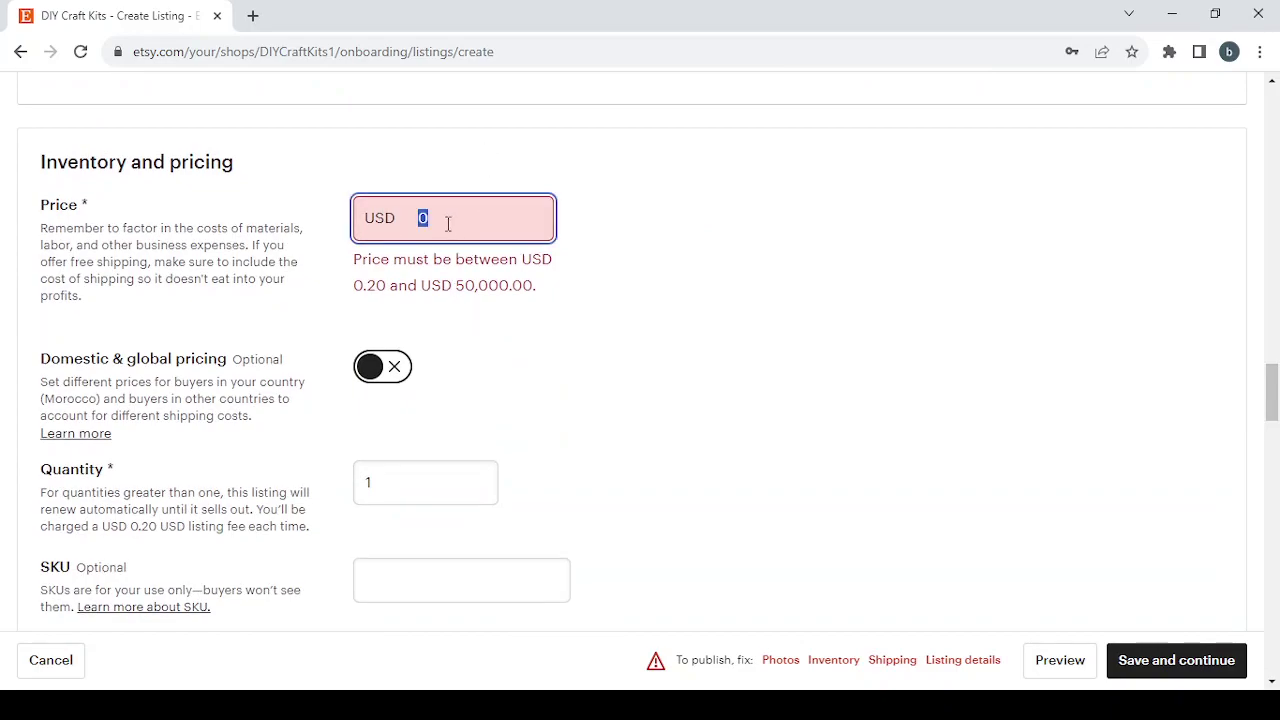
type("29.99")
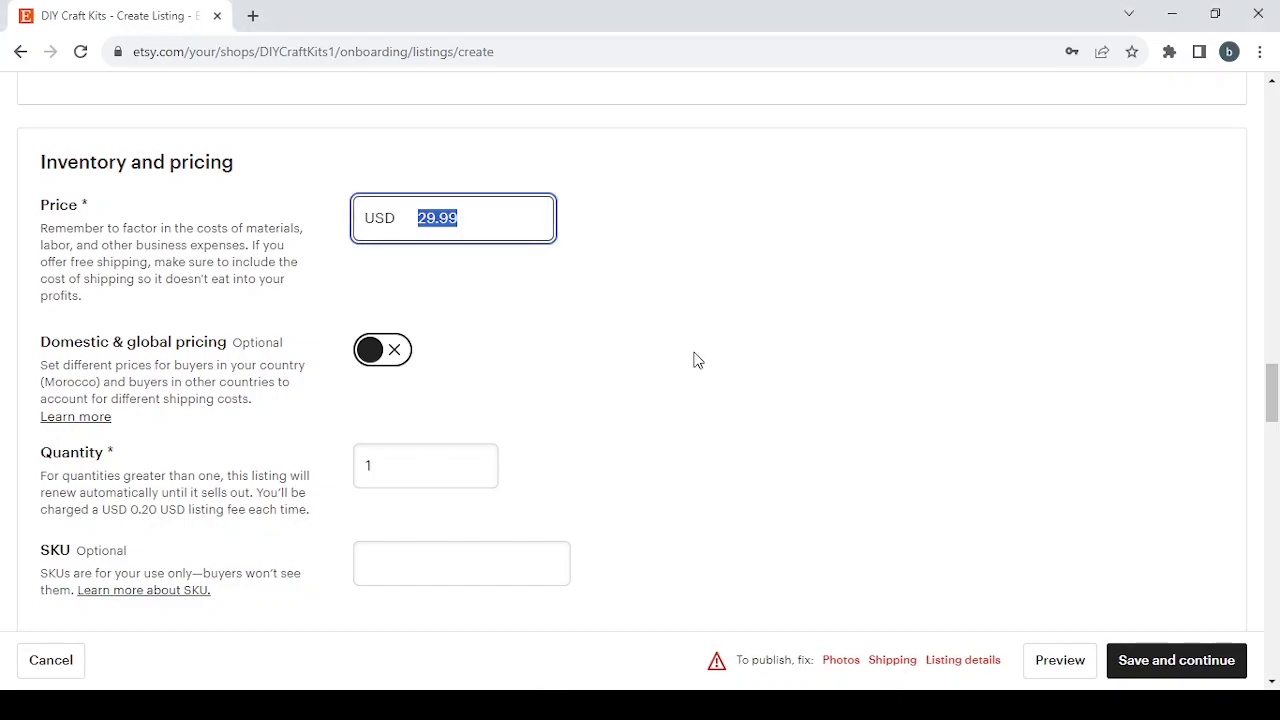
Look through the Shipping section, including origin, processing time, delivery times, charges and shipping upgrades, down to Returns and exchanges
scroll(693, 360, "down", 3)
scroll(697, 360, "down", 3)
scroll(697, 360, "down", 3)
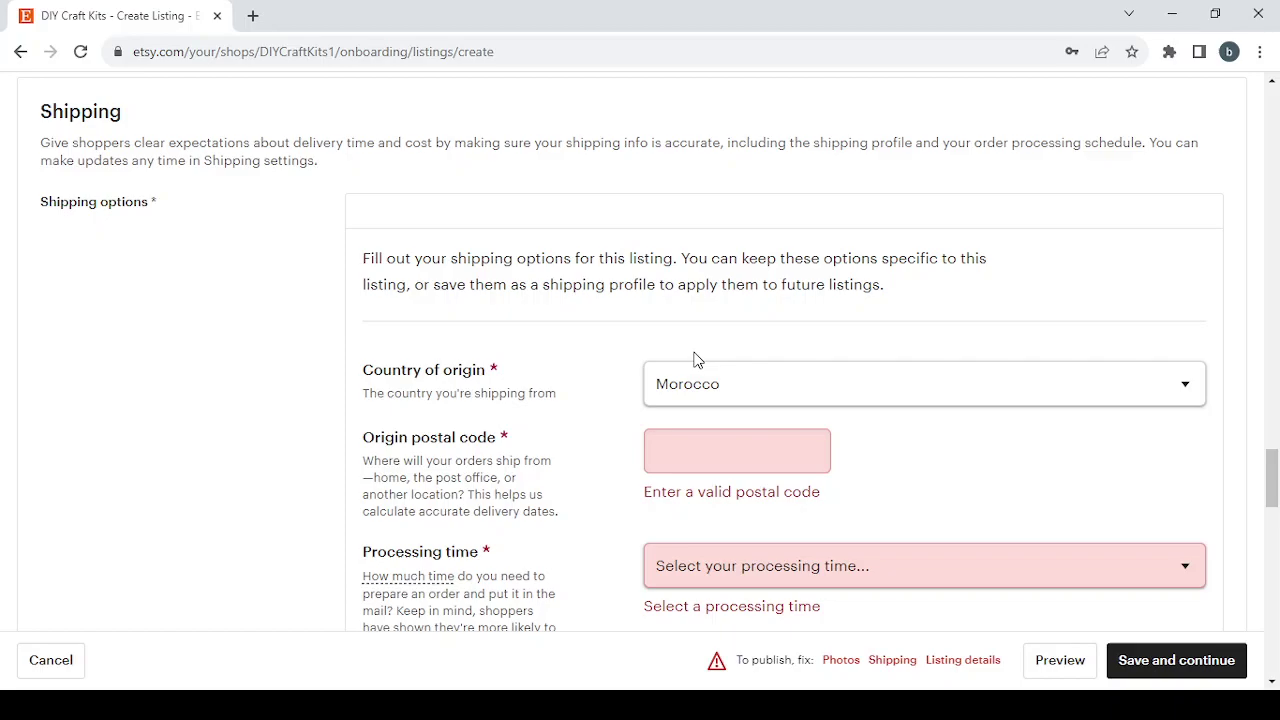
scroll(697, 360, "down", 3)
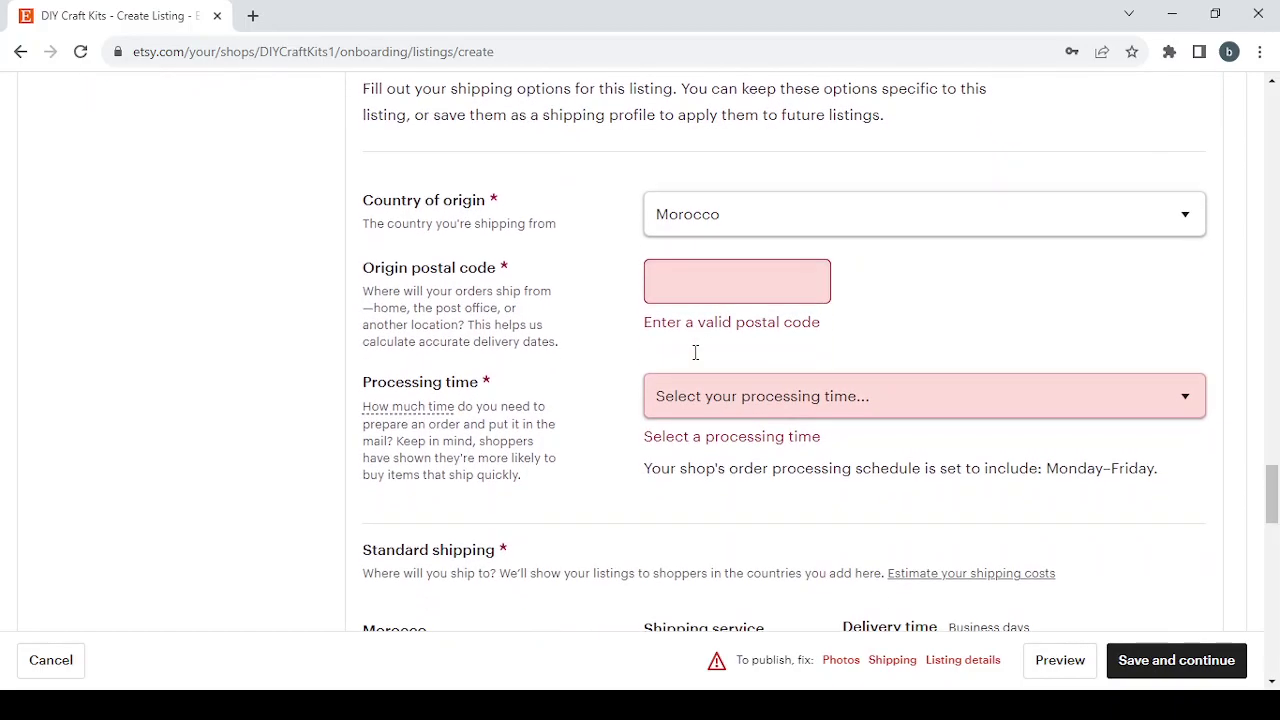
scroll(697, 360, "down", 3)
scroll(697, 360, "down", 3)
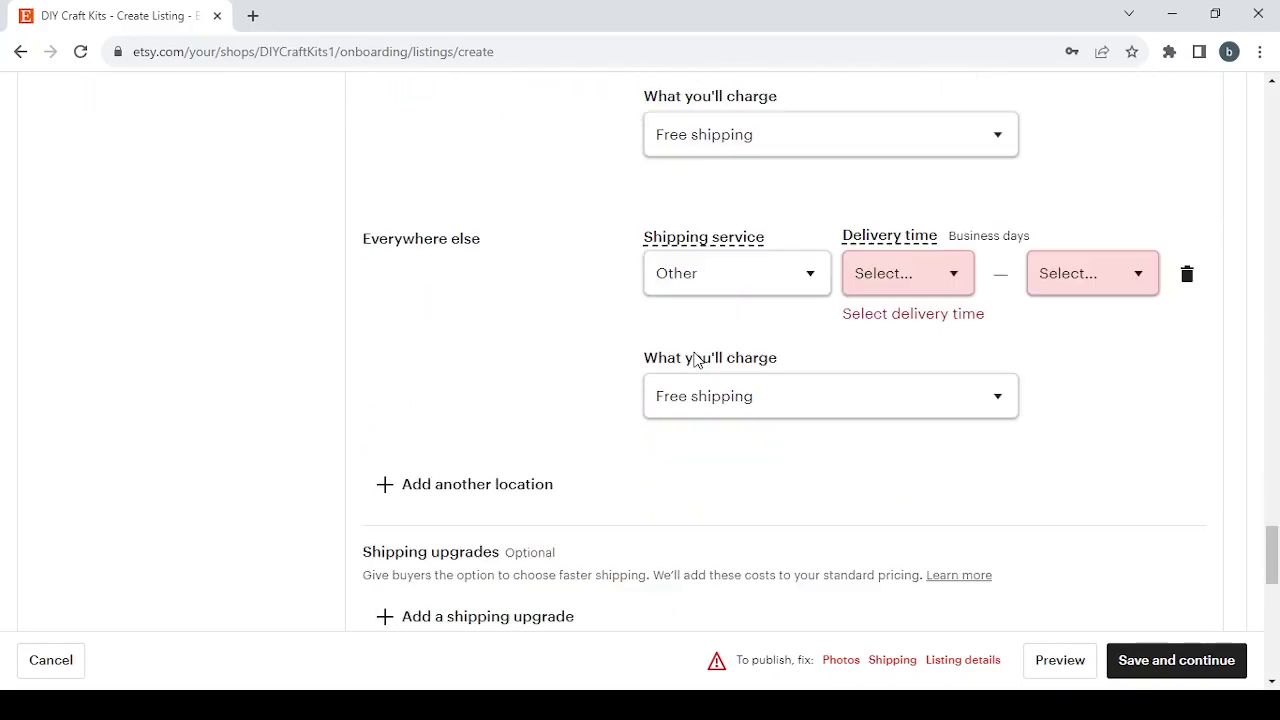
scroll(697, 360, "down", 7)
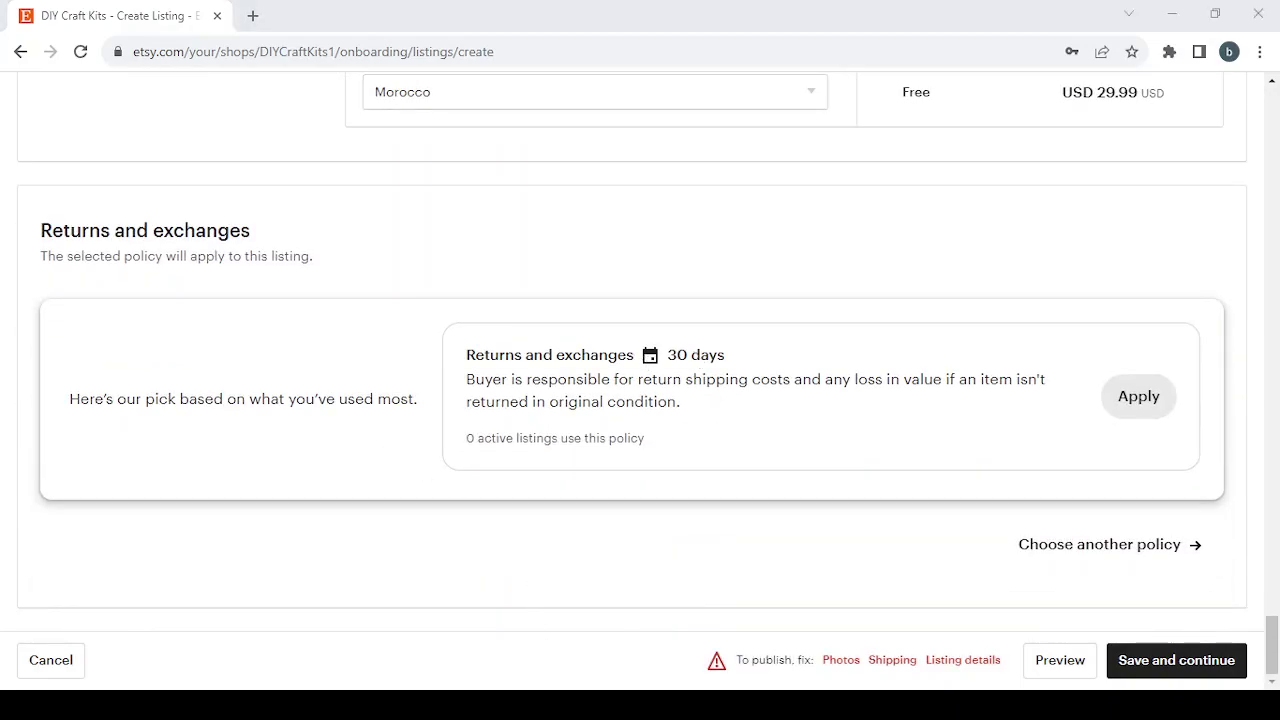
Start creating a different returns and exchanges policy for the listing and open its timeframe choices
left_click(1139, 404)
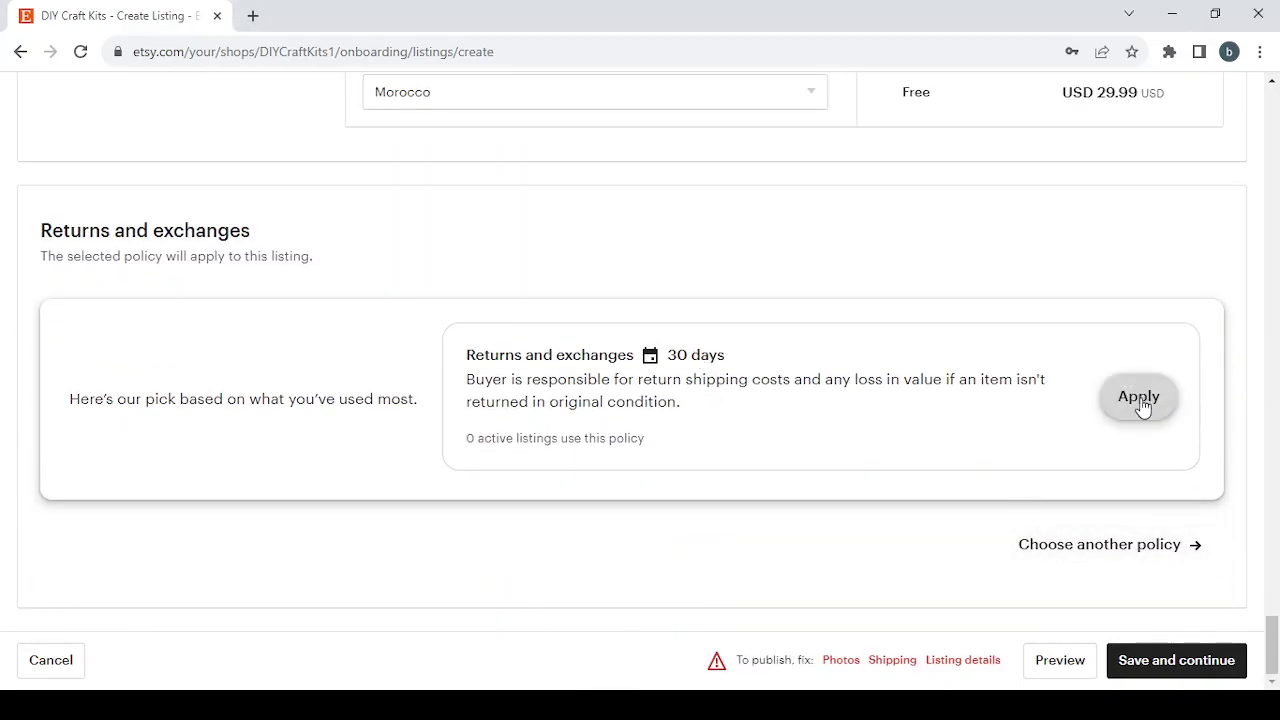
left_click(1060, 546)
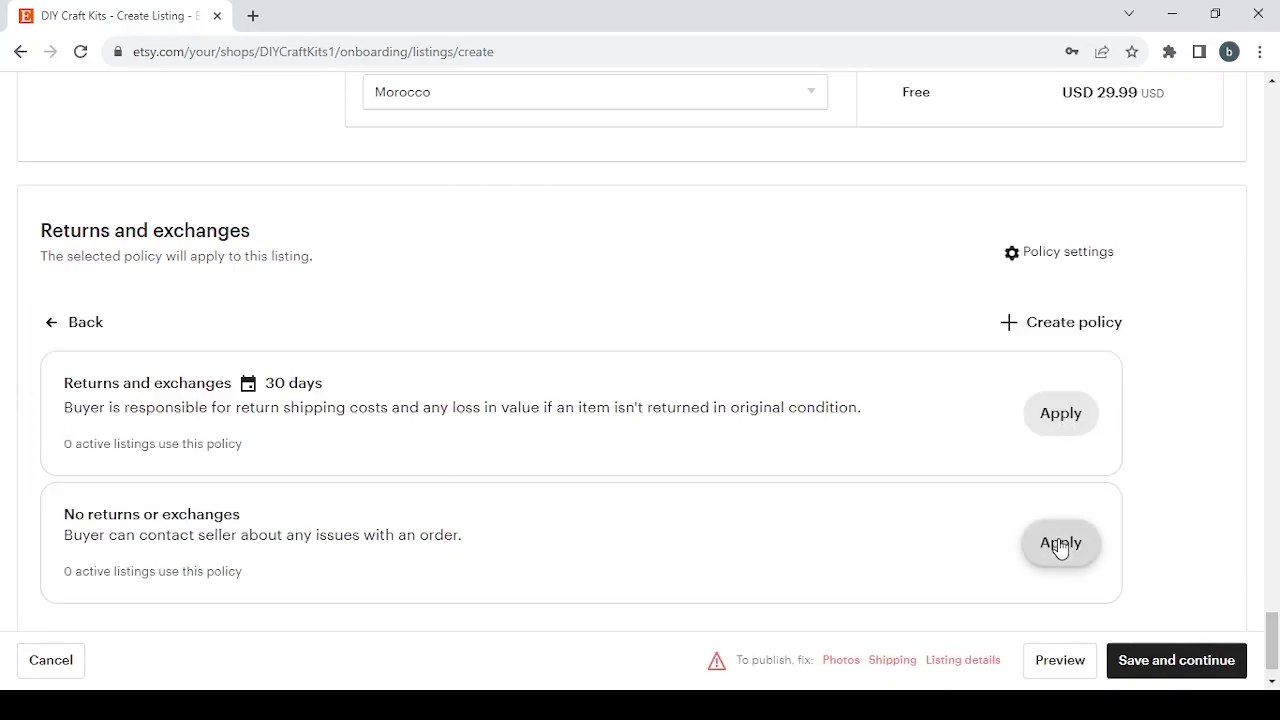
left_click(1088, 341)
scroll(403, 375, "down", 1)
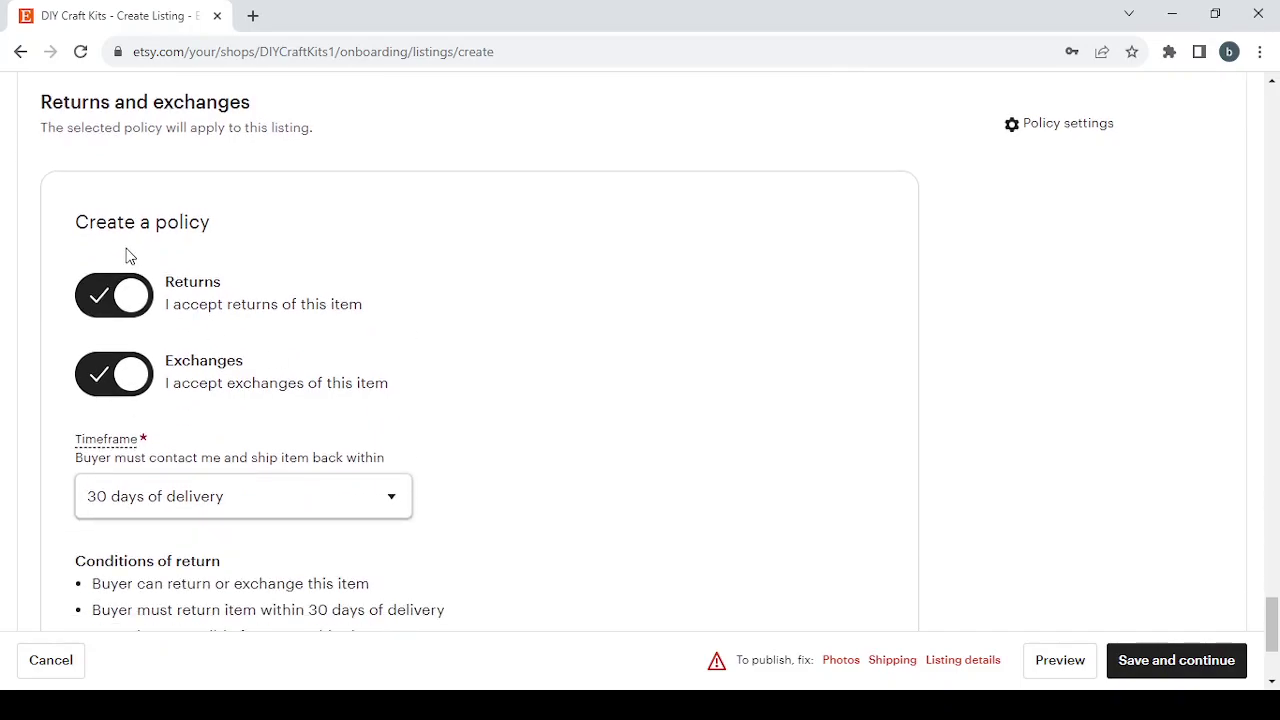
left_click(313, 500)
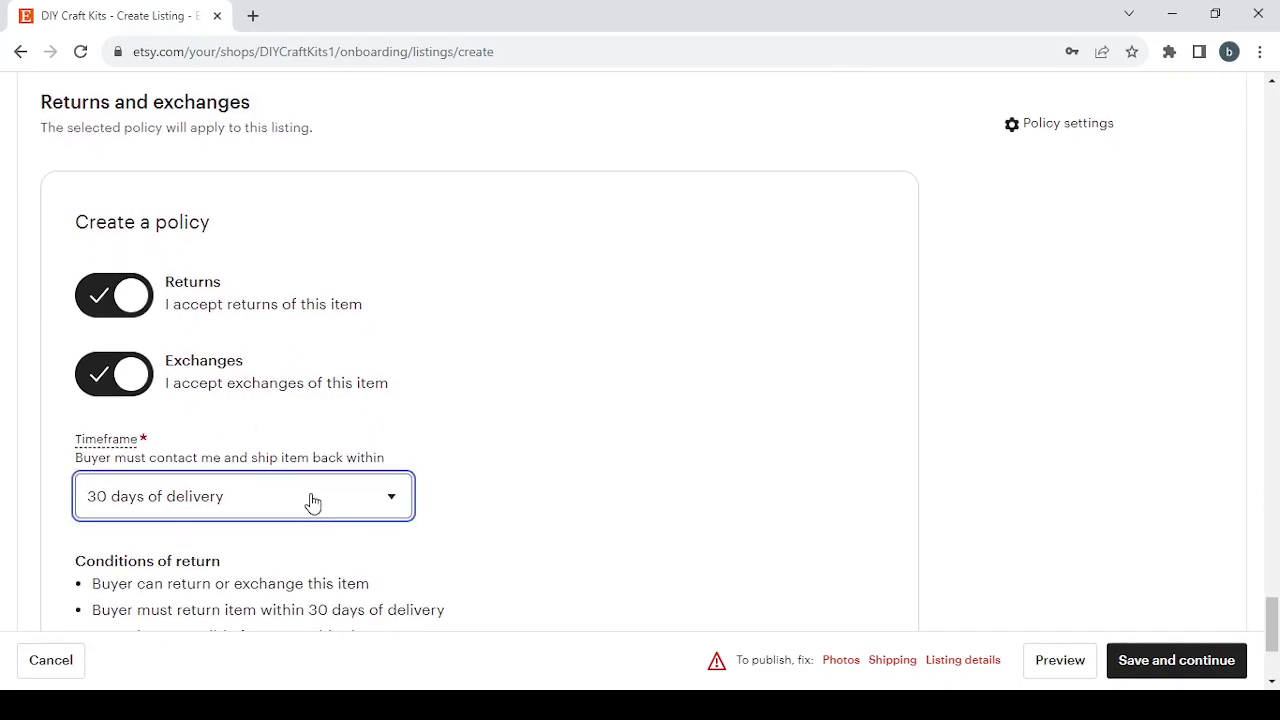